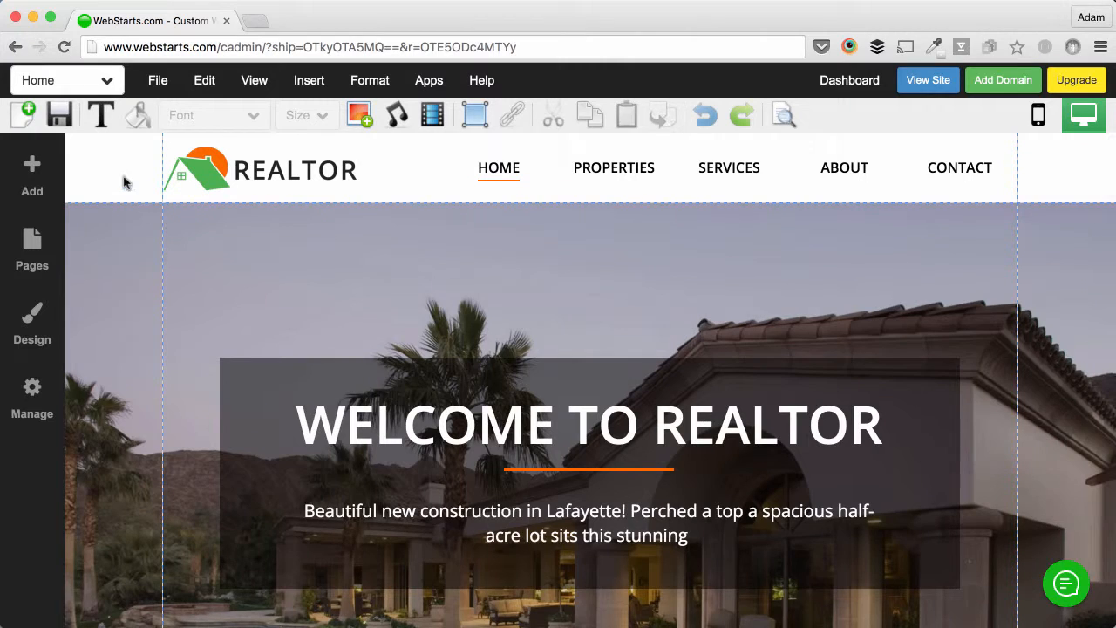
Step: Select the REALTOR logo in the Home page header and delete it
click(122, 174)
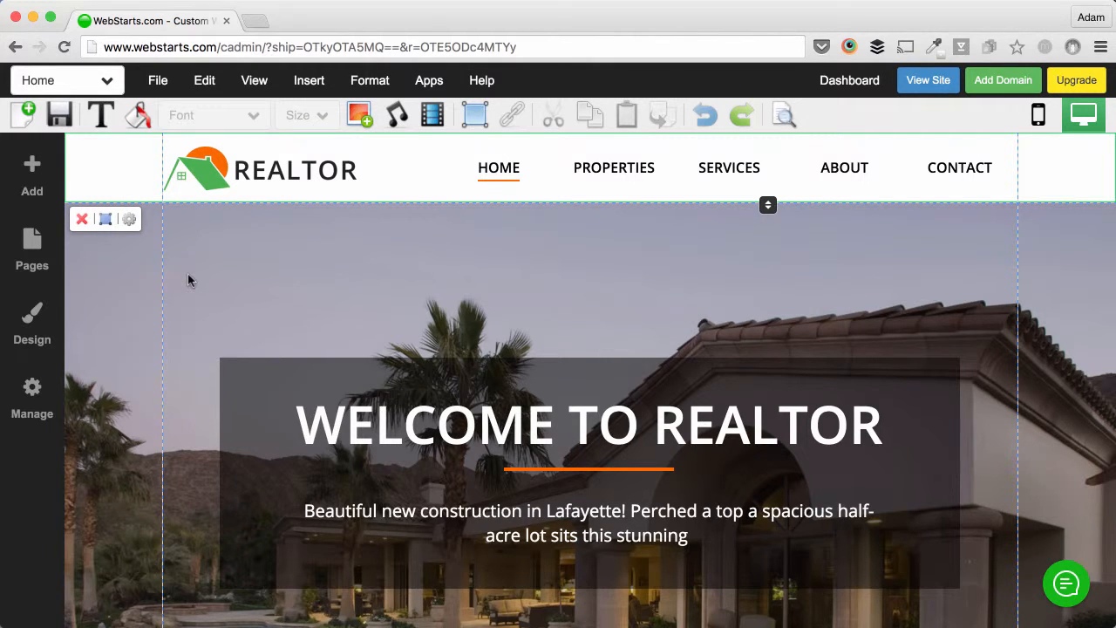
scroll(192, 280, down, 20)
scroll(192, 278, up, 5)
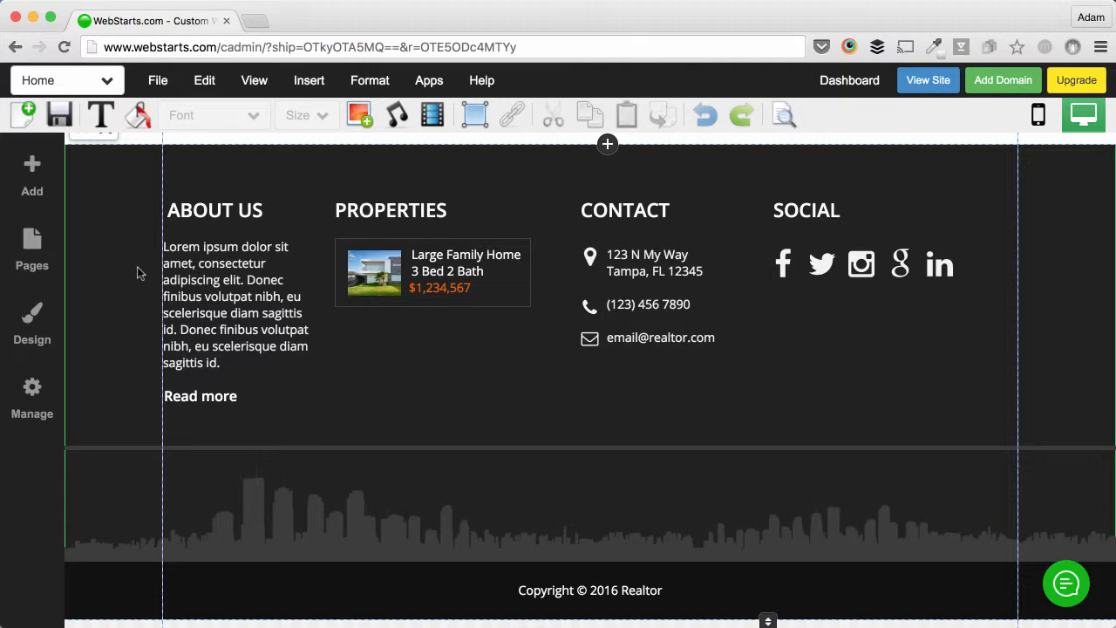
scroll(139, 261, up, 15)
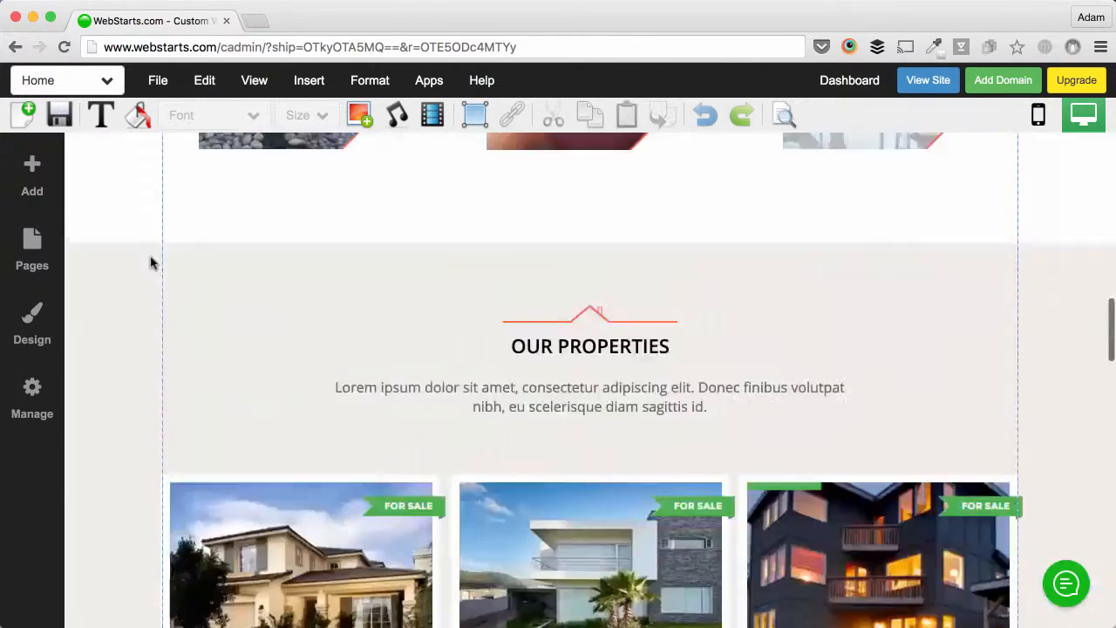
scroll(150, 257, up, 10)
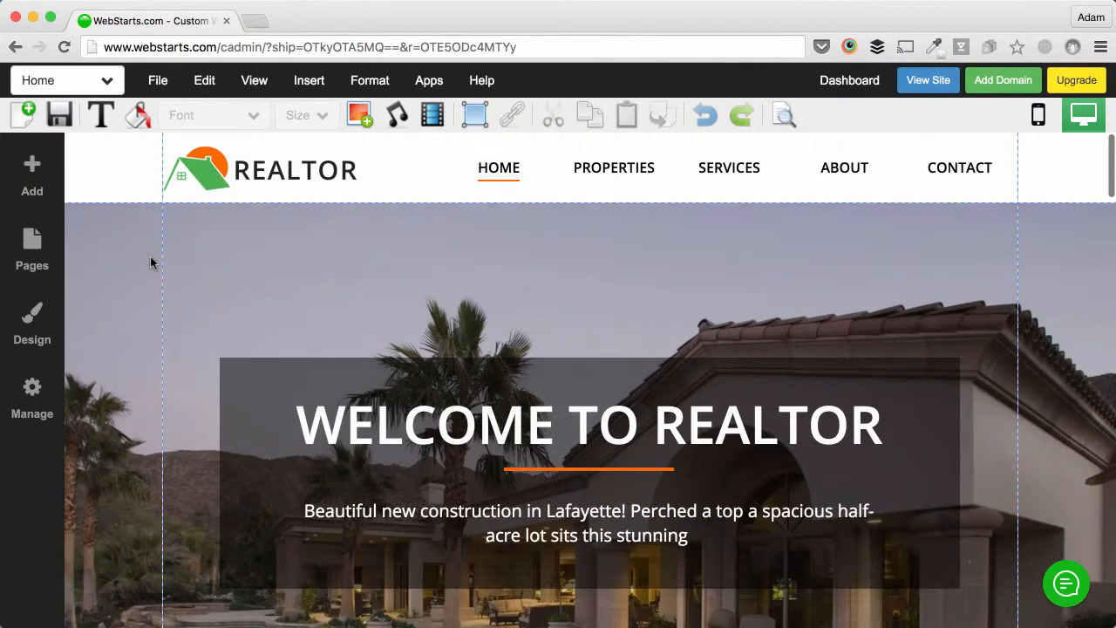
scroll(224, 281, down, 15)
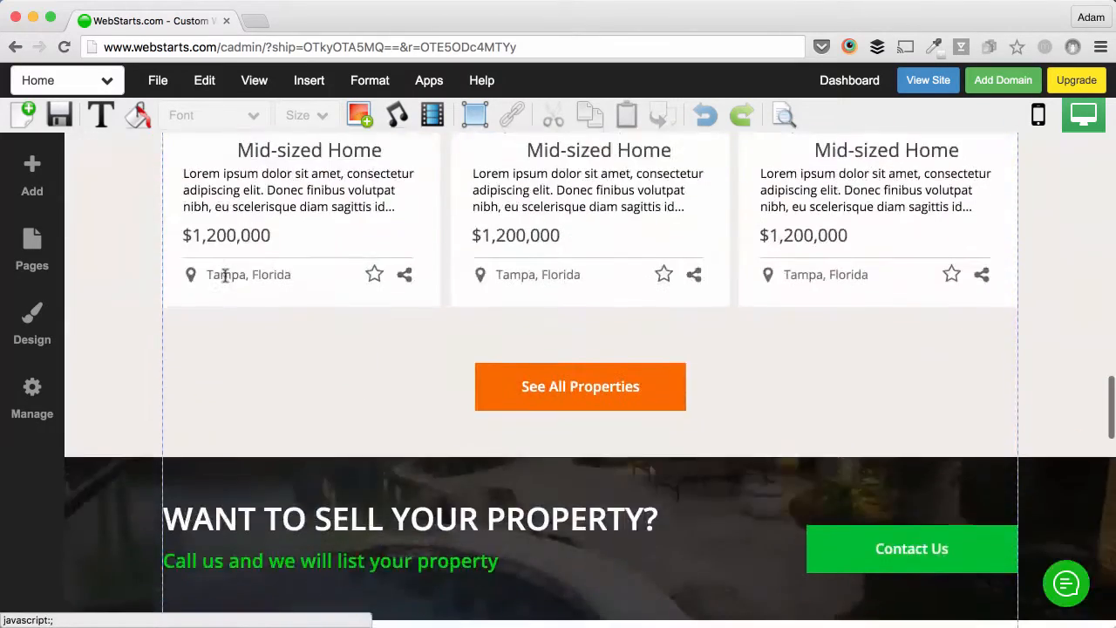
scroll(225, 276, up, 5)
scroll(225, 275, up, 15)
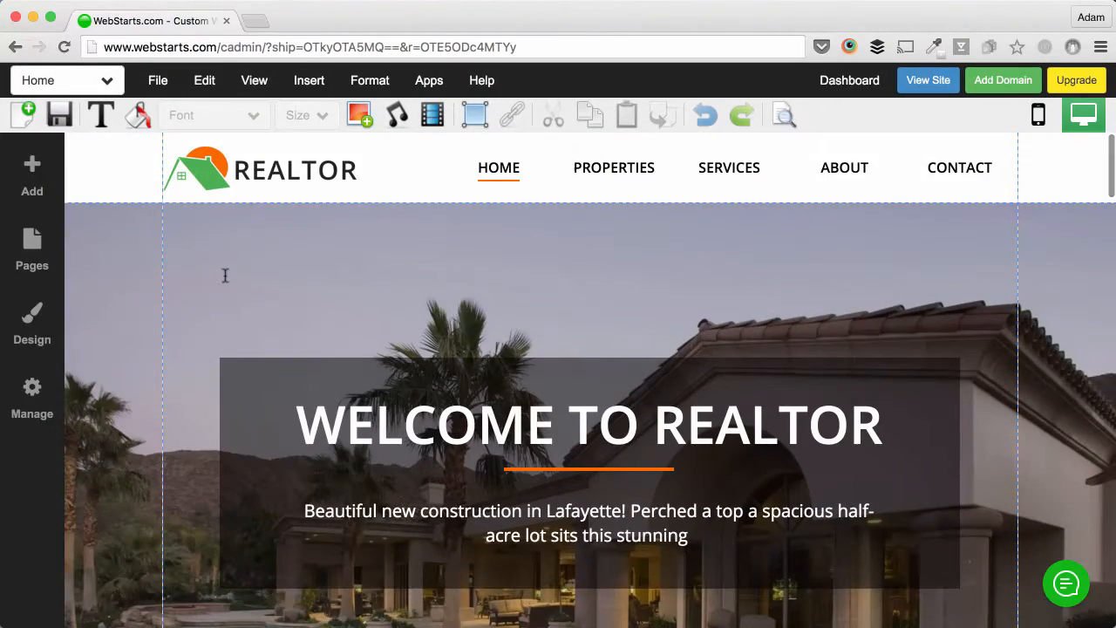
click(262, 183)
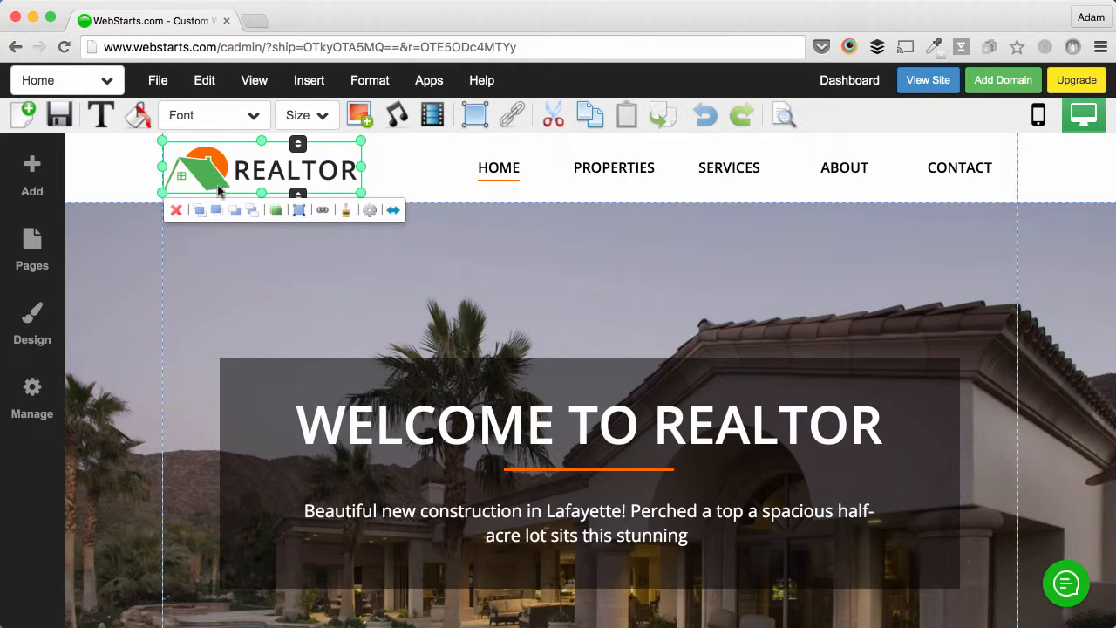
scroll(172, 216, down, 1)
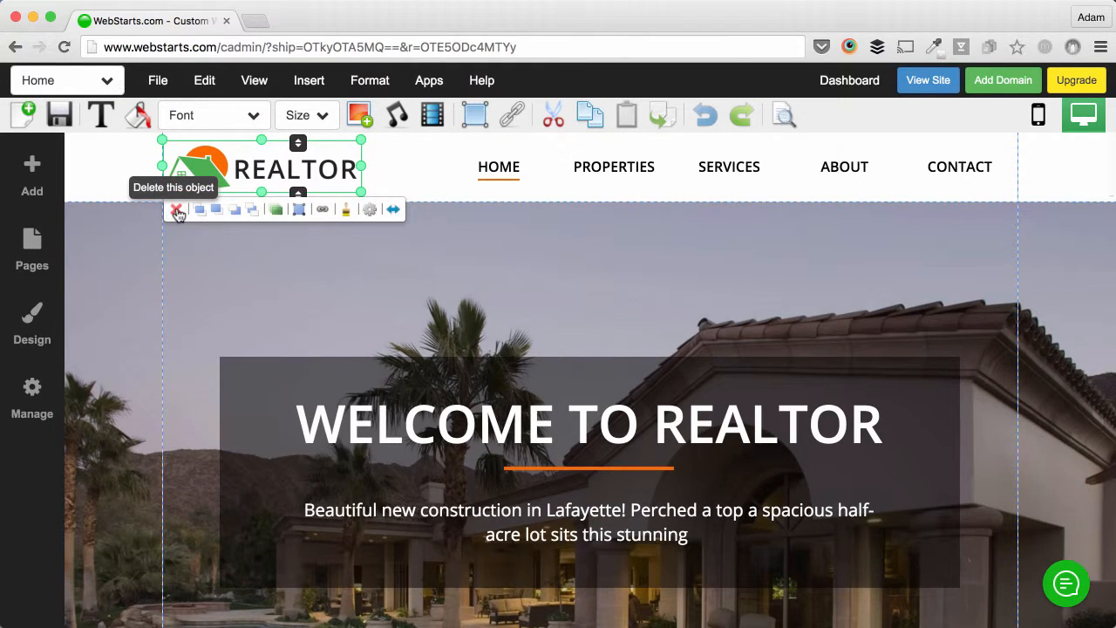
click(175, 211)
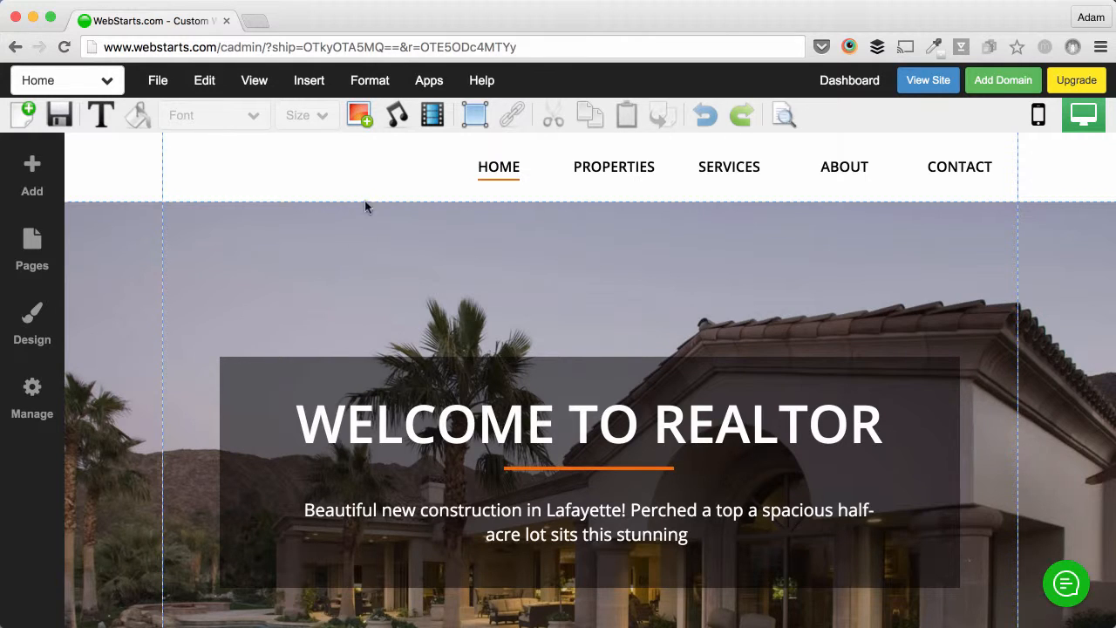
Step: Insert the businesswoman's headshot from My Images, move it to the hero's upper right, and shrink it
click(365, 118)
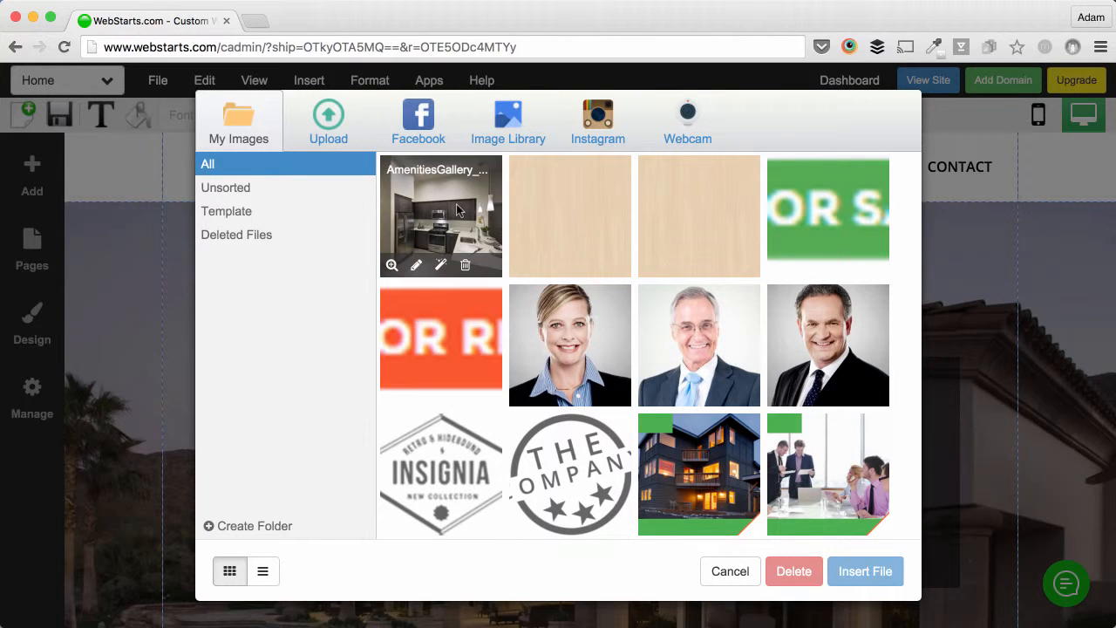
click(574, 338)
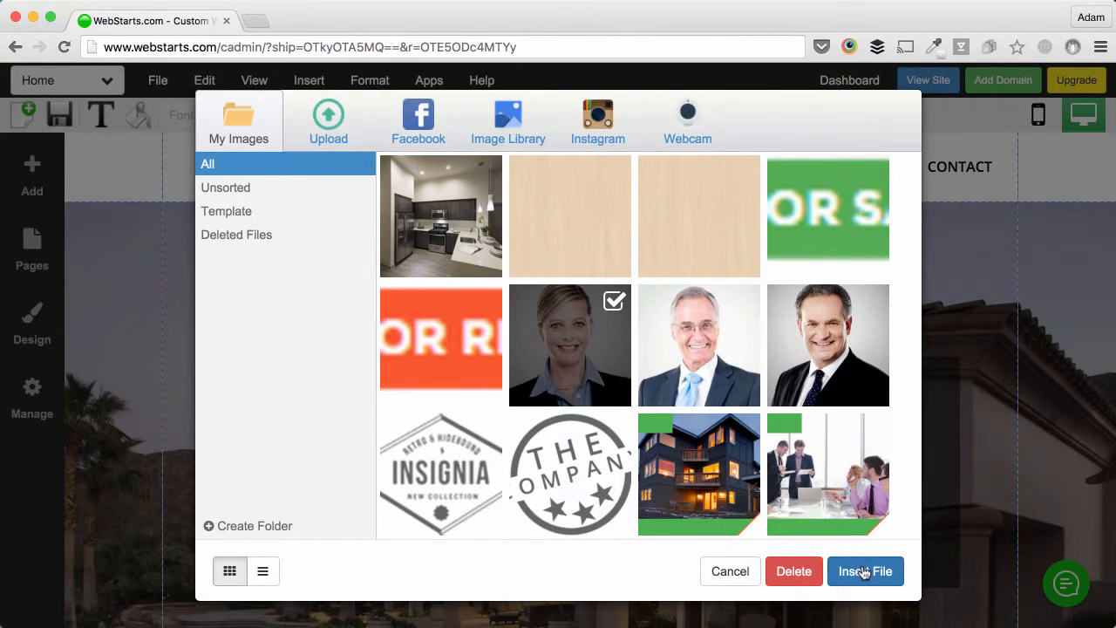
click(866, 571)
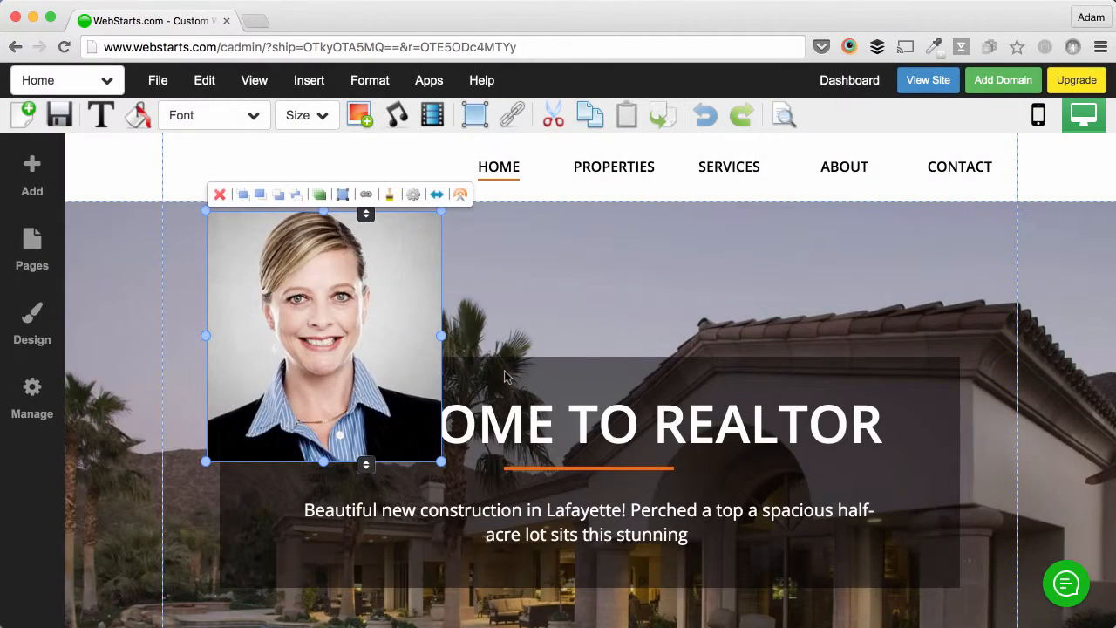
drag(307, 262, 857, 290)
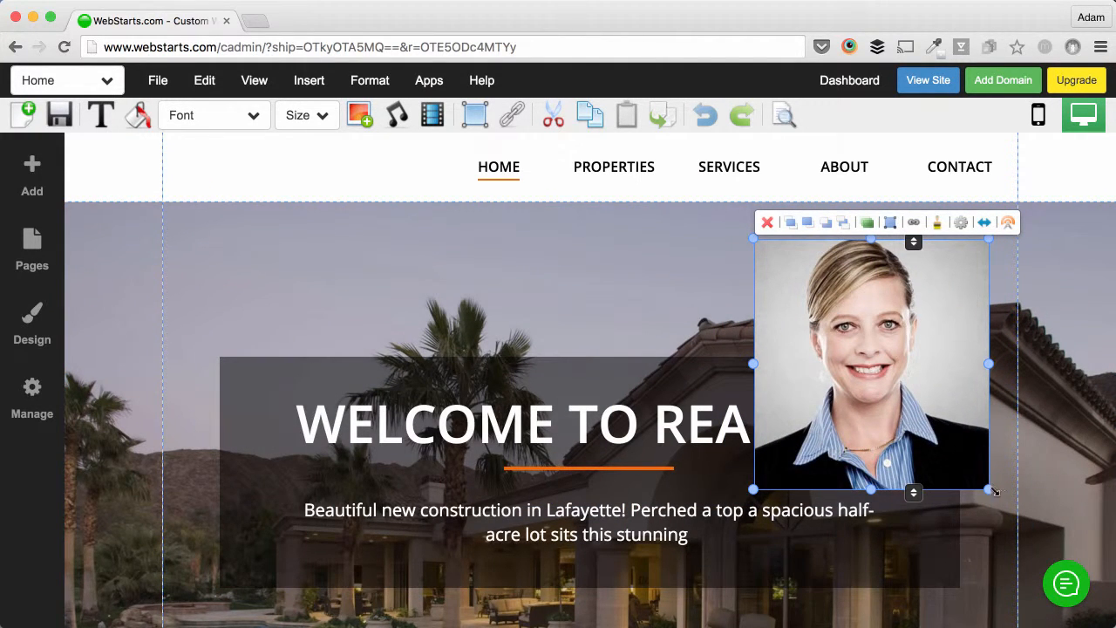
drag(988, 490, 931, 392)
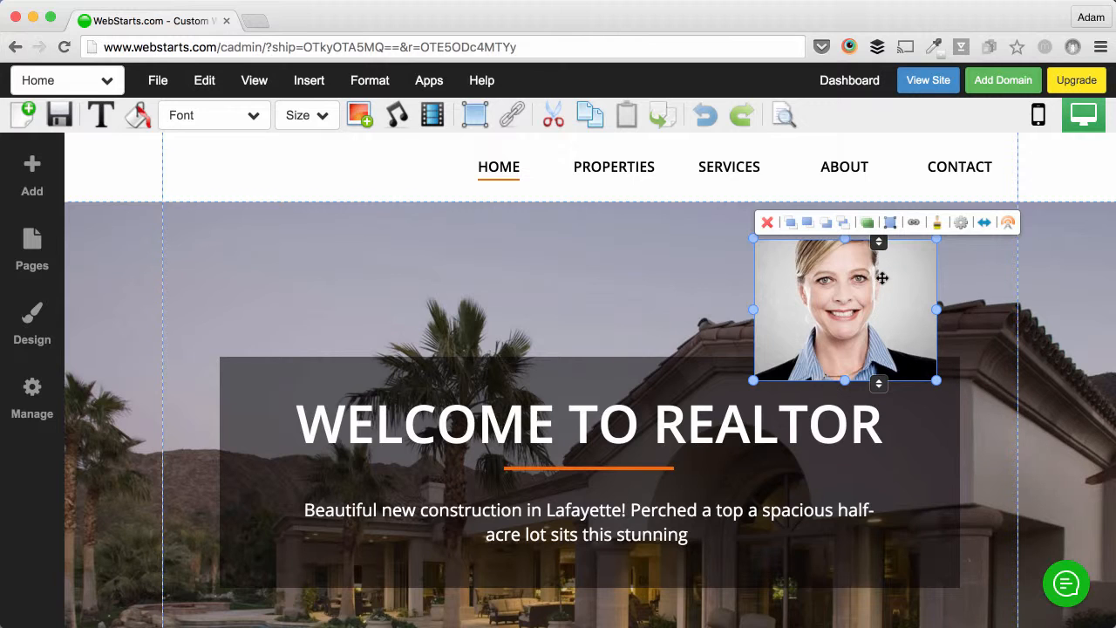
Step: Apply the oval effect to the headshot, shrink it at the header's left, and heighten the header
click(939, 224)
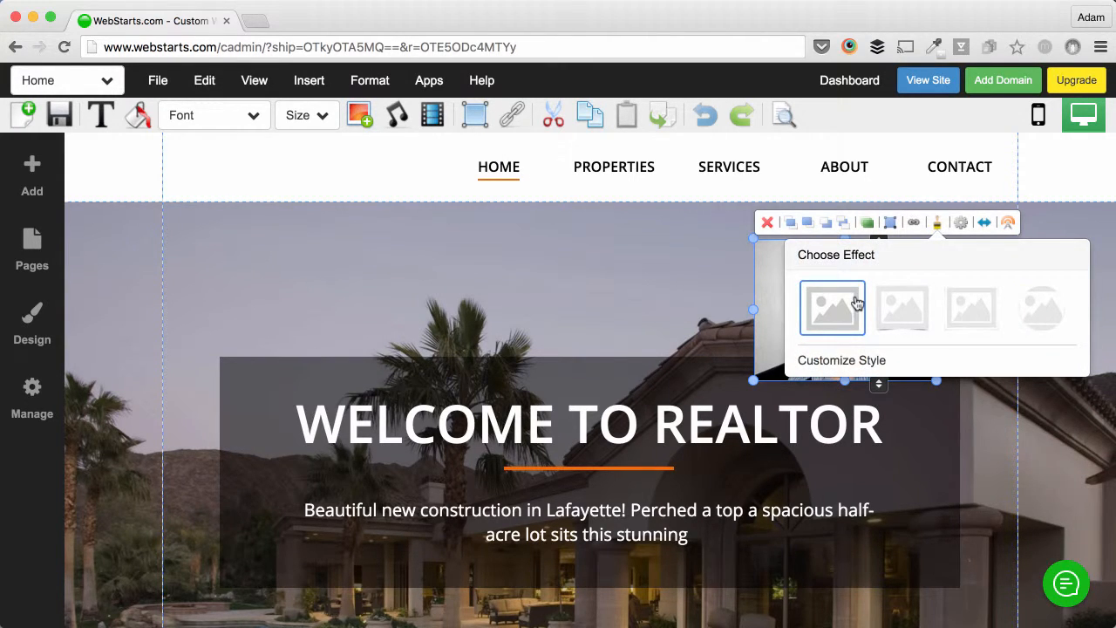
click(1034, 316)
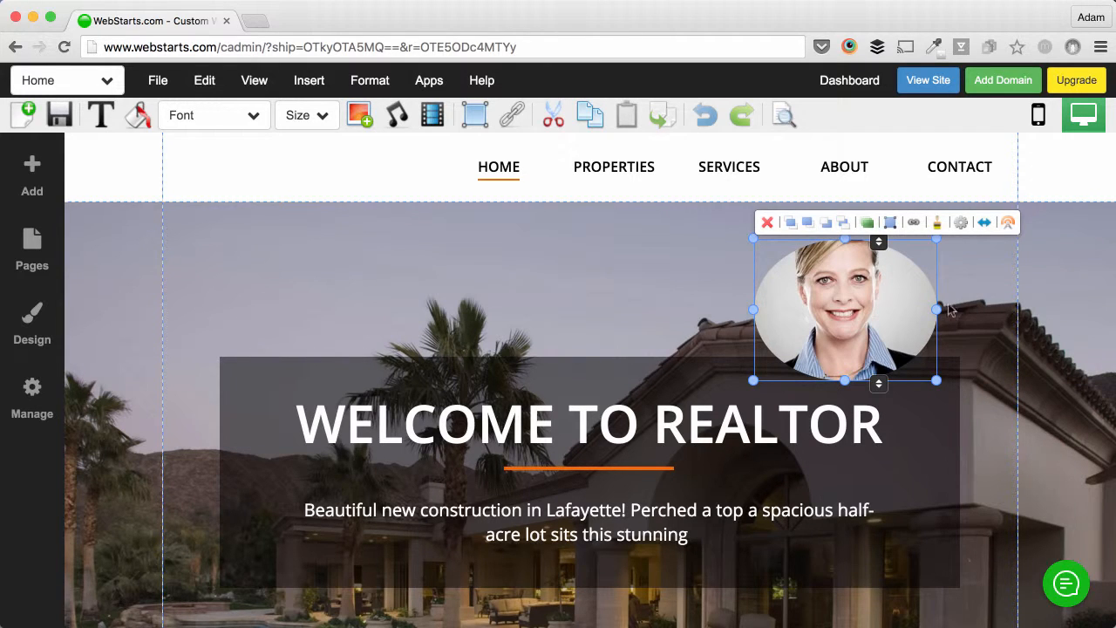
drag(897, 304, 262, 219)
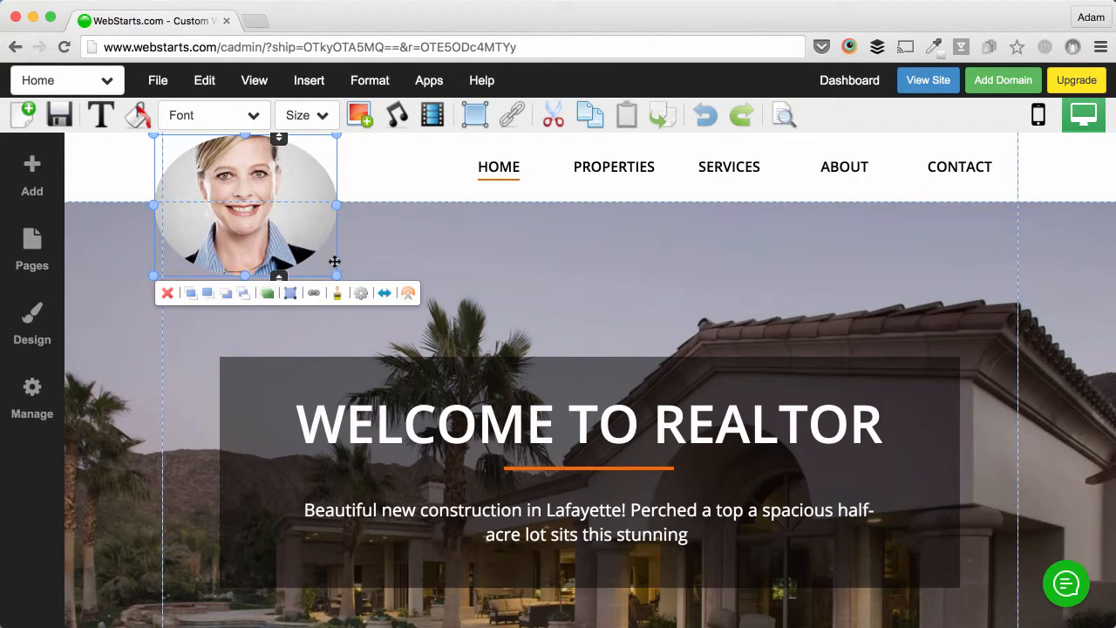
drag(337, 276, 266, 243)
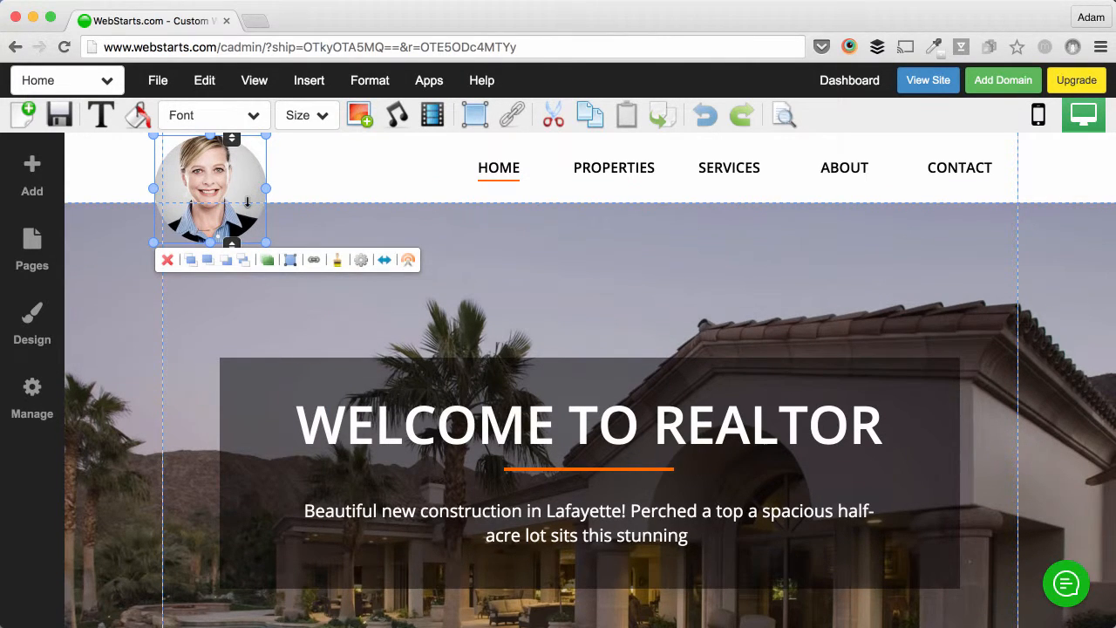
drag(265, 241, 223, 192)
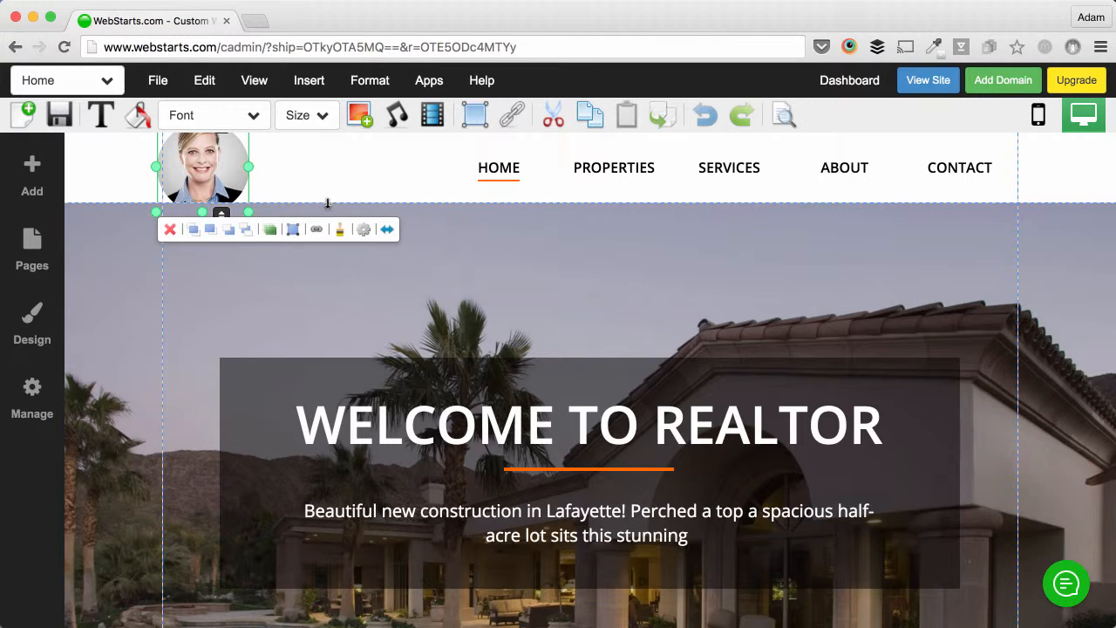
drag(328, 203, 331, 252)
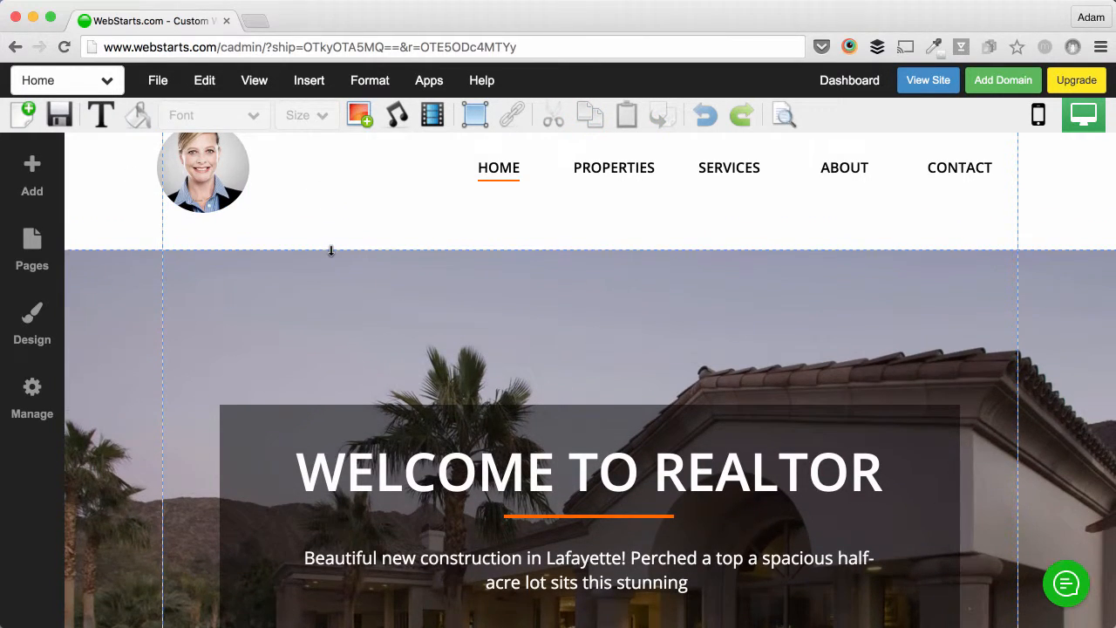
Step: Resize the header by value to a height of 120
click(113, 224)
click(106, 219)
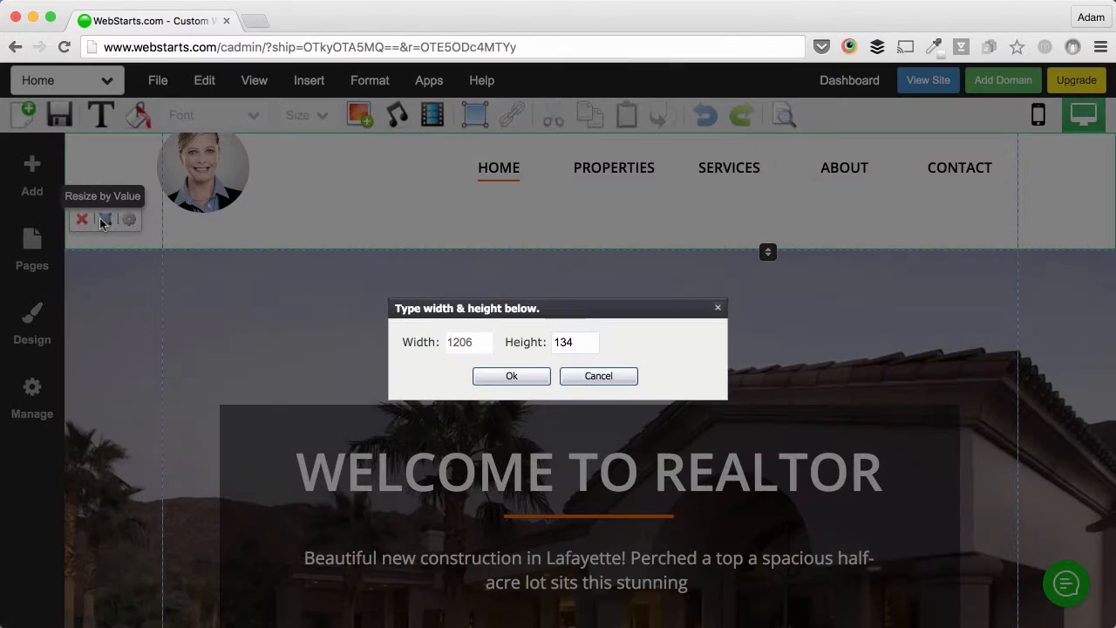
double_click(575, 338)
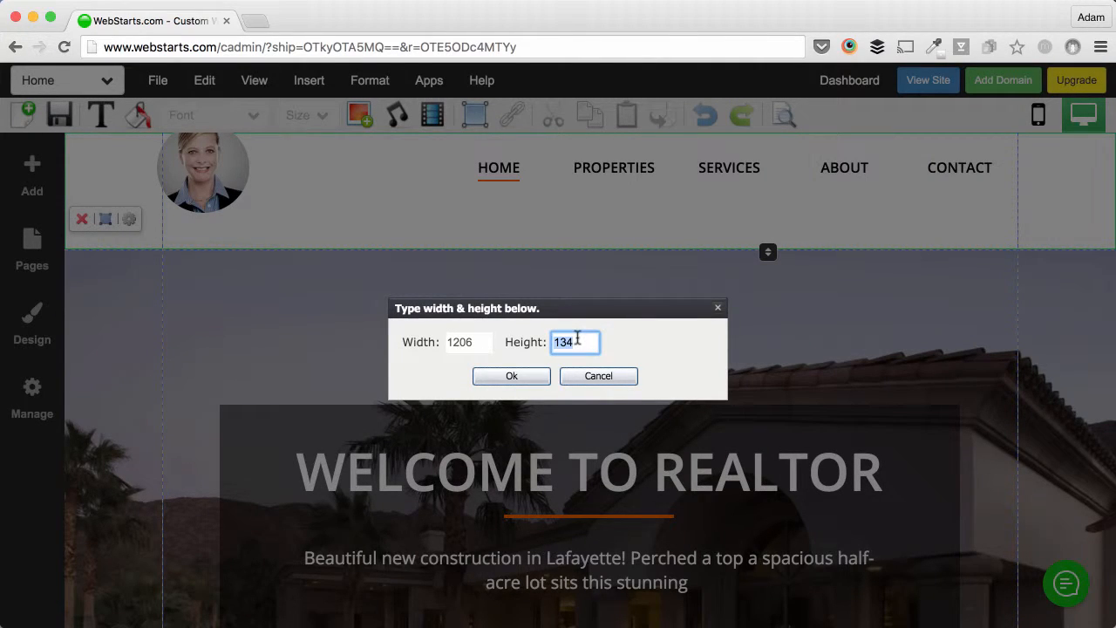
text(120)
click(512, 376)
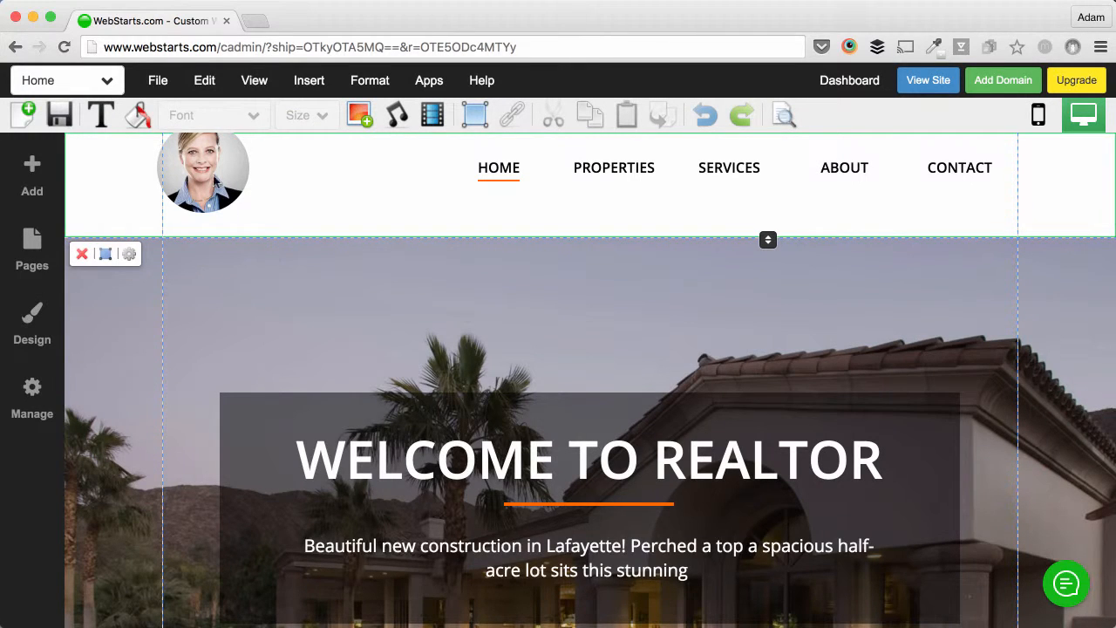
Step: Nudge the round portrait and the navigation links down to centre them in the header
click(212, 173)
drag(206, 162, 217, 180)
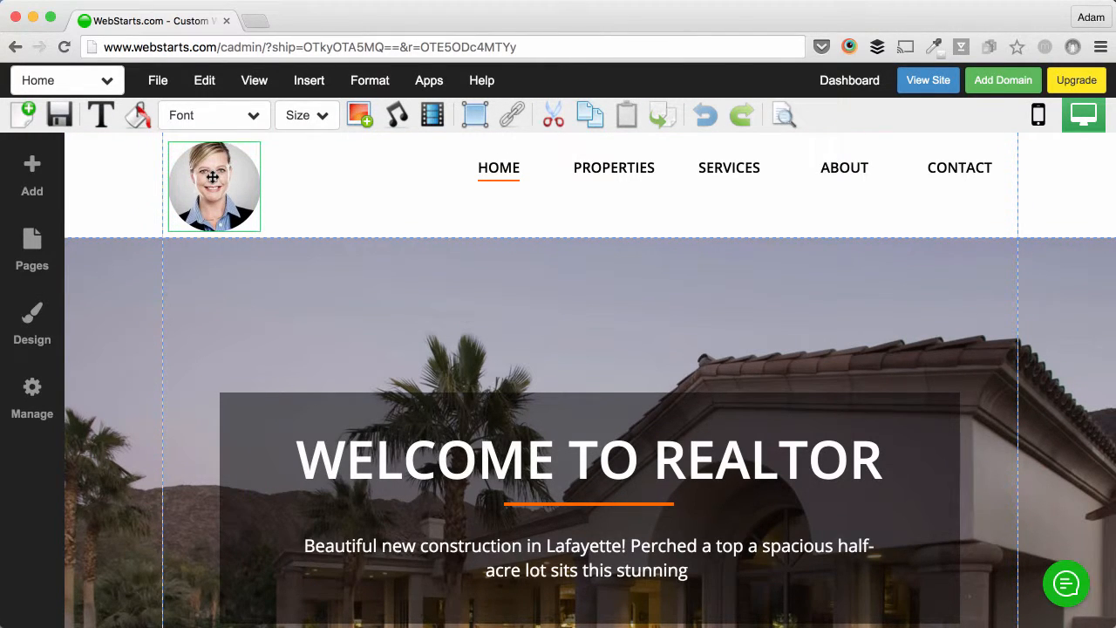
click(593, 171)
drag(593, 172, 591, 188)
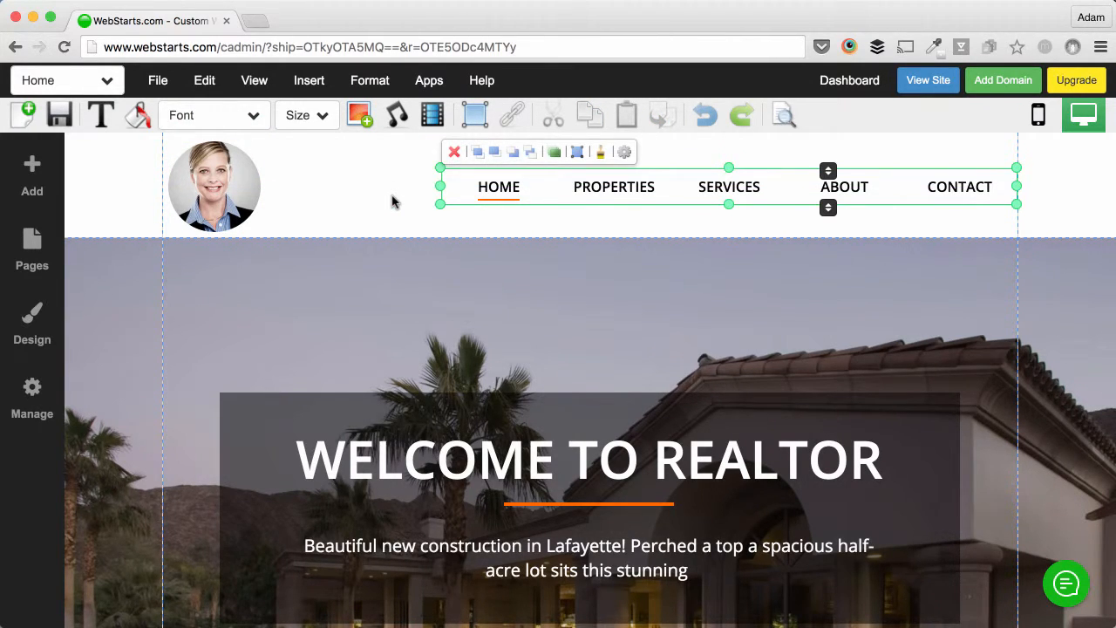
Step: Add a medium paragraph text box and move it into the header beside the portrait
click(19, 169)
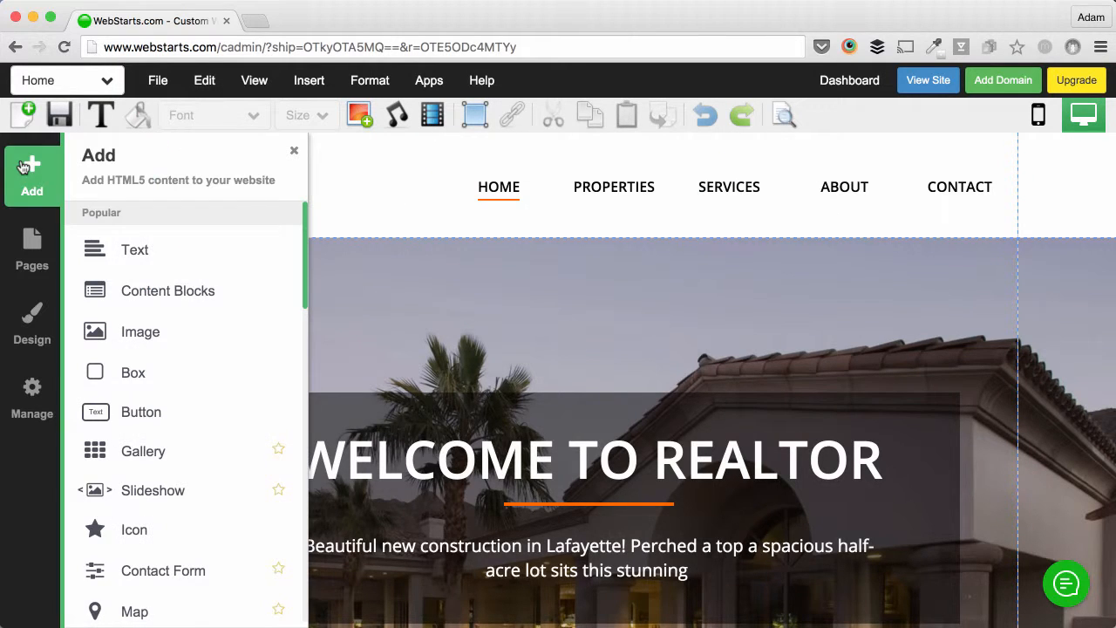
click(108, 247)
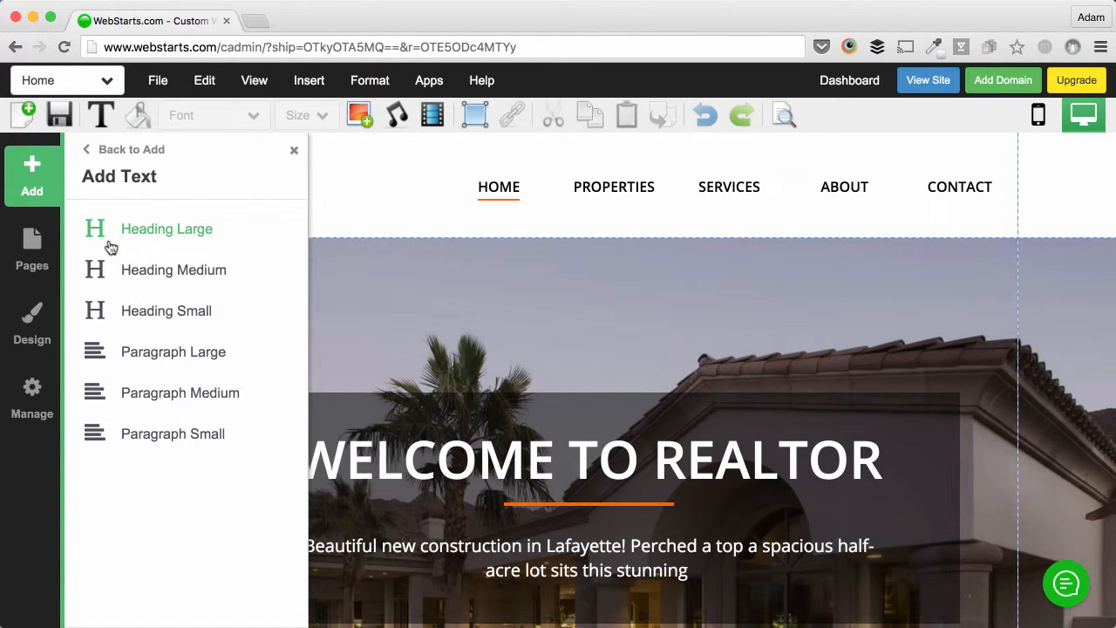
click(158, 395)
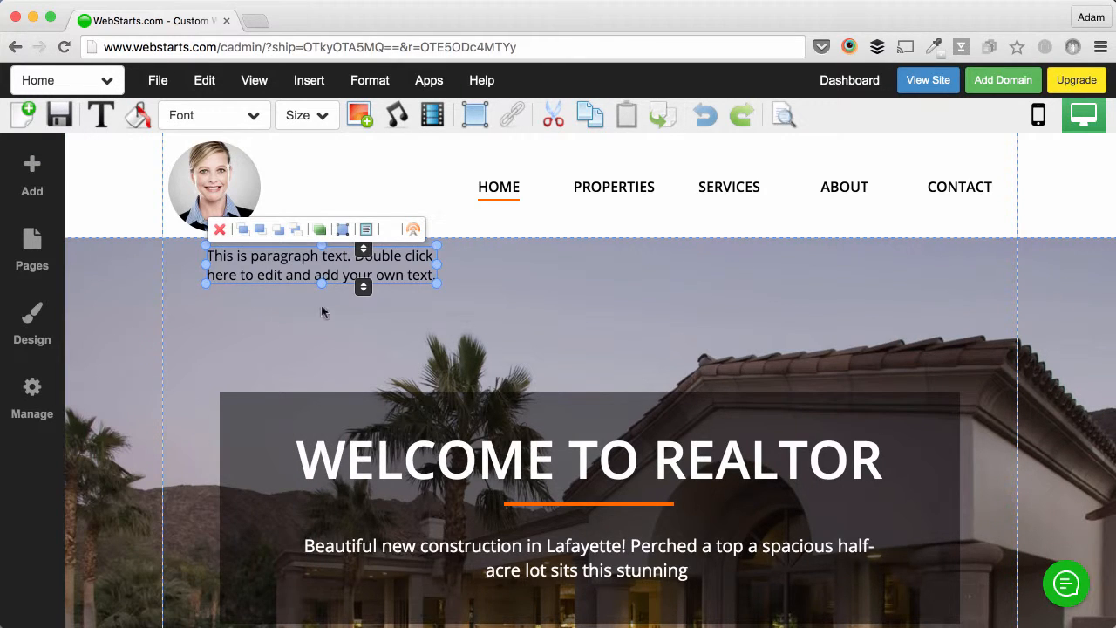
drag(293, 270, 358, 188)
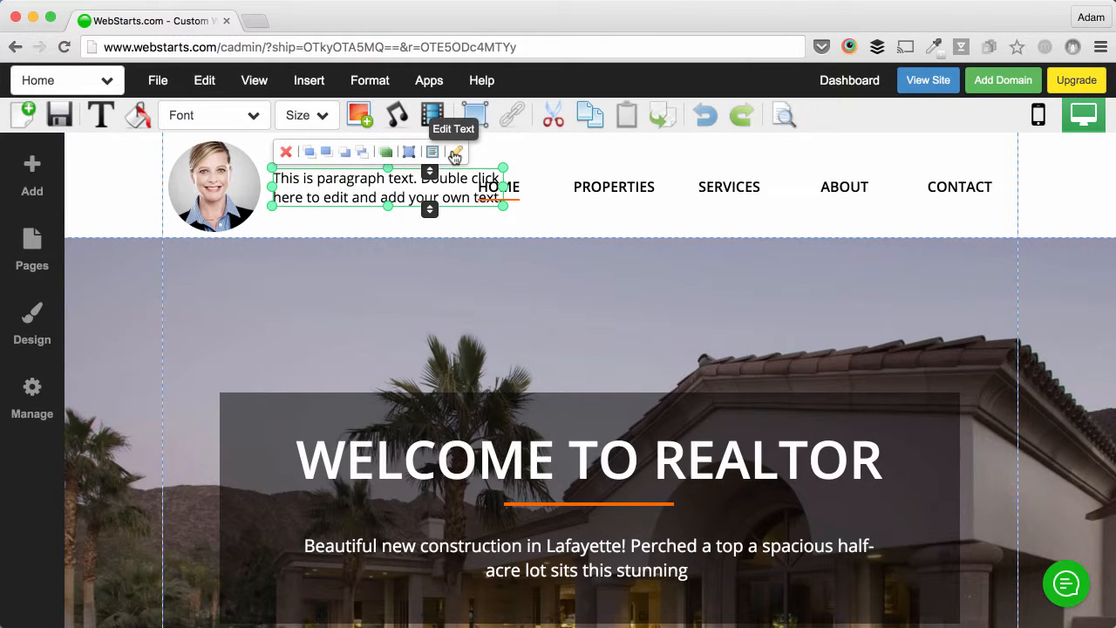
Step: Replace the placeholder text with the agent's full name and narrow the box to fit
click(454, 153)
double_click(447, 180)
triple_click(447, 180)
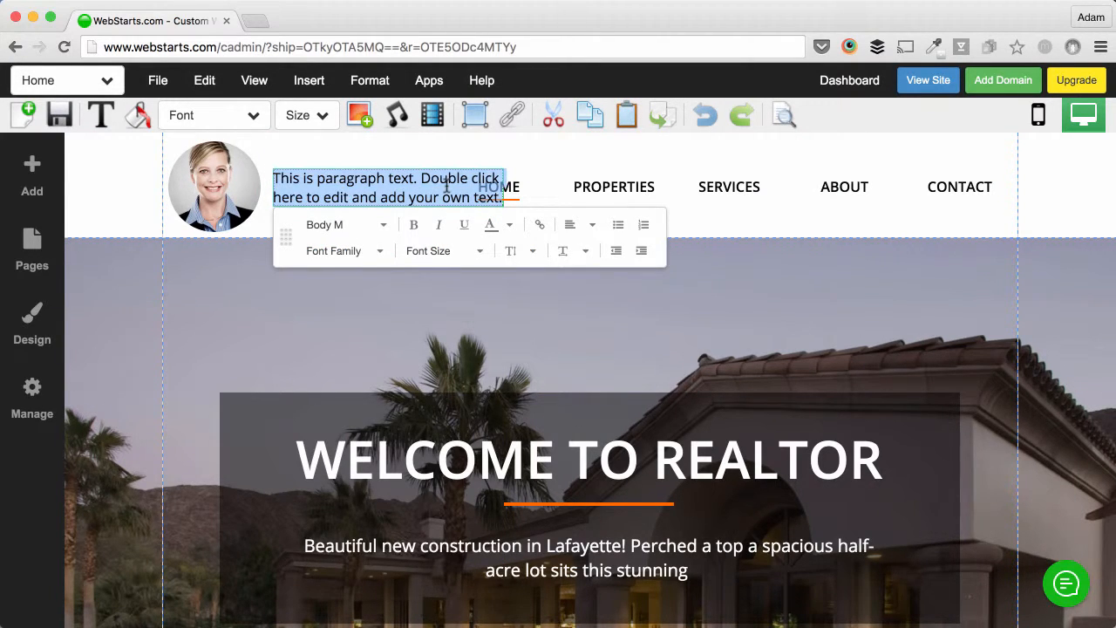
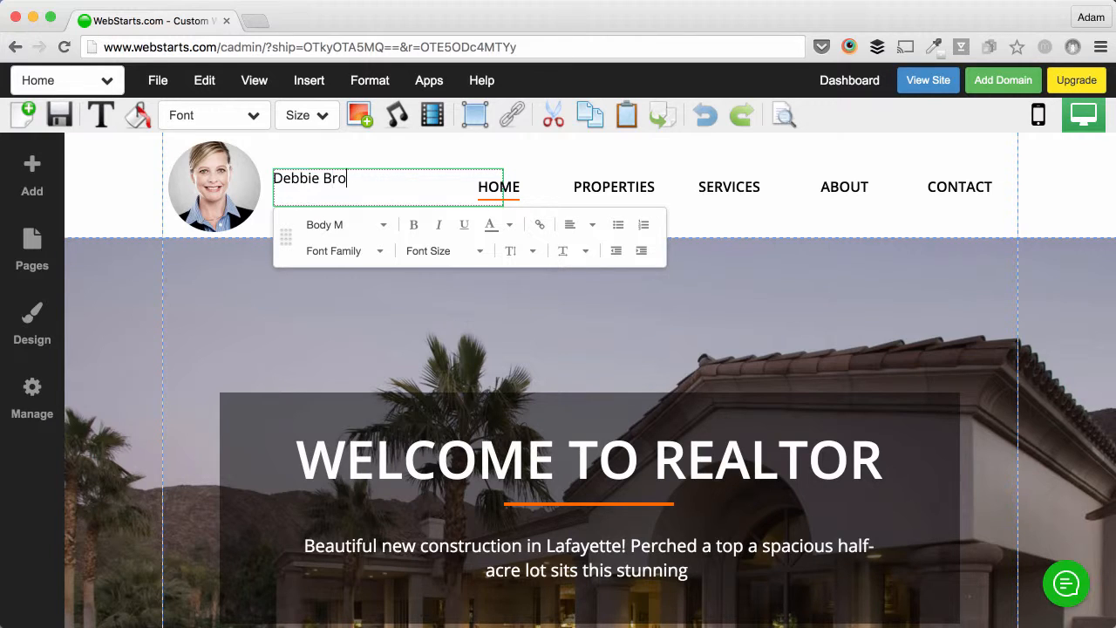
click(518, 160)
click(431, 185)
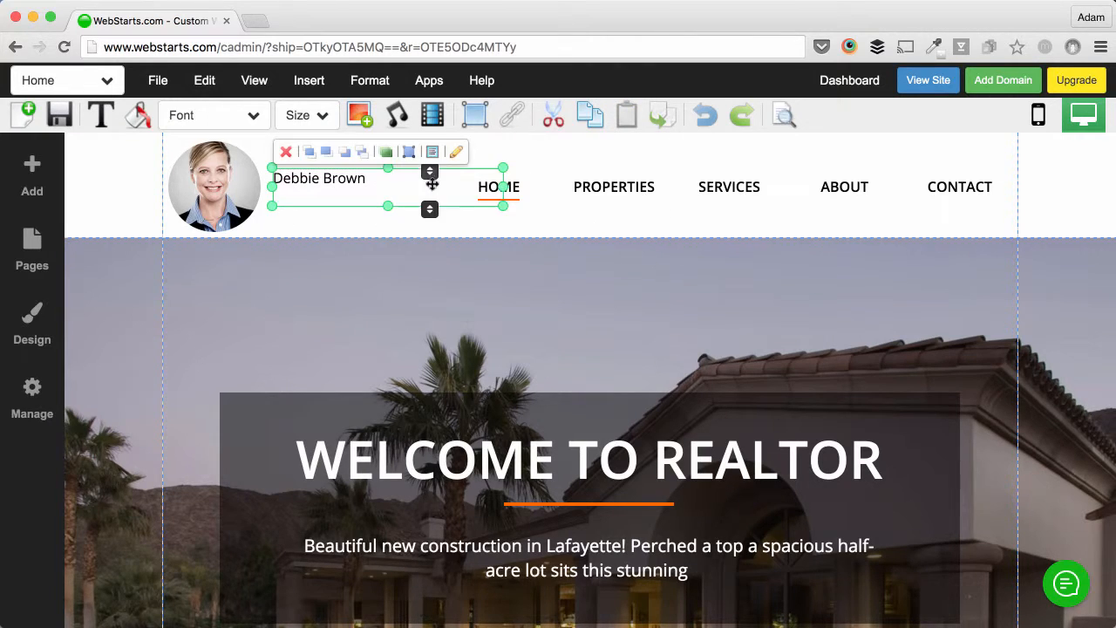
drag(430, 192, 388, 192)
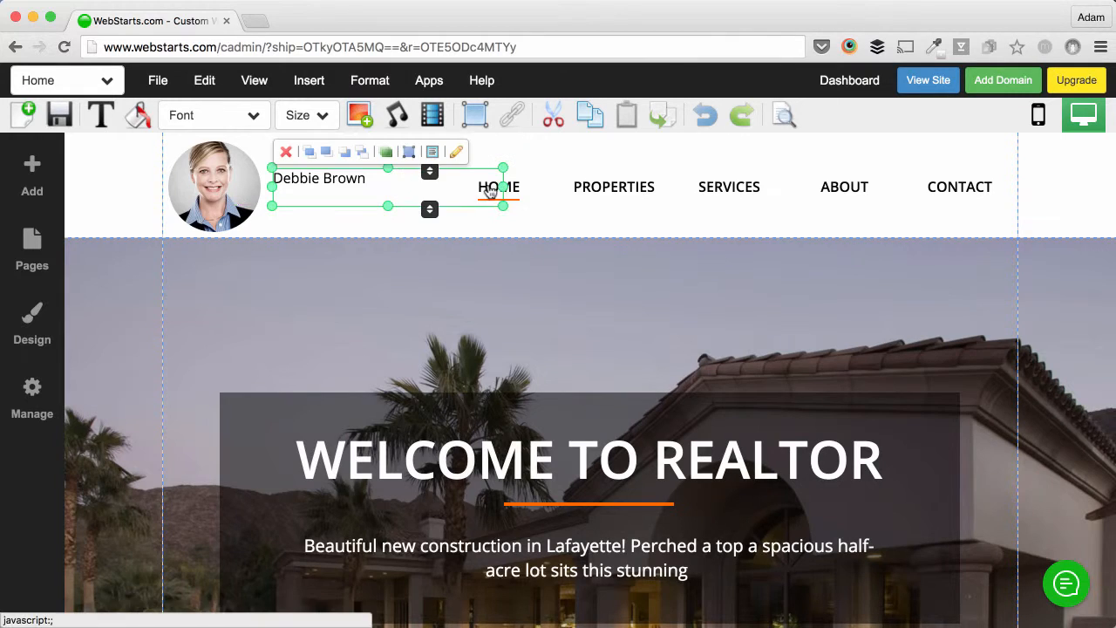
drag(503, 187, 332, 171)
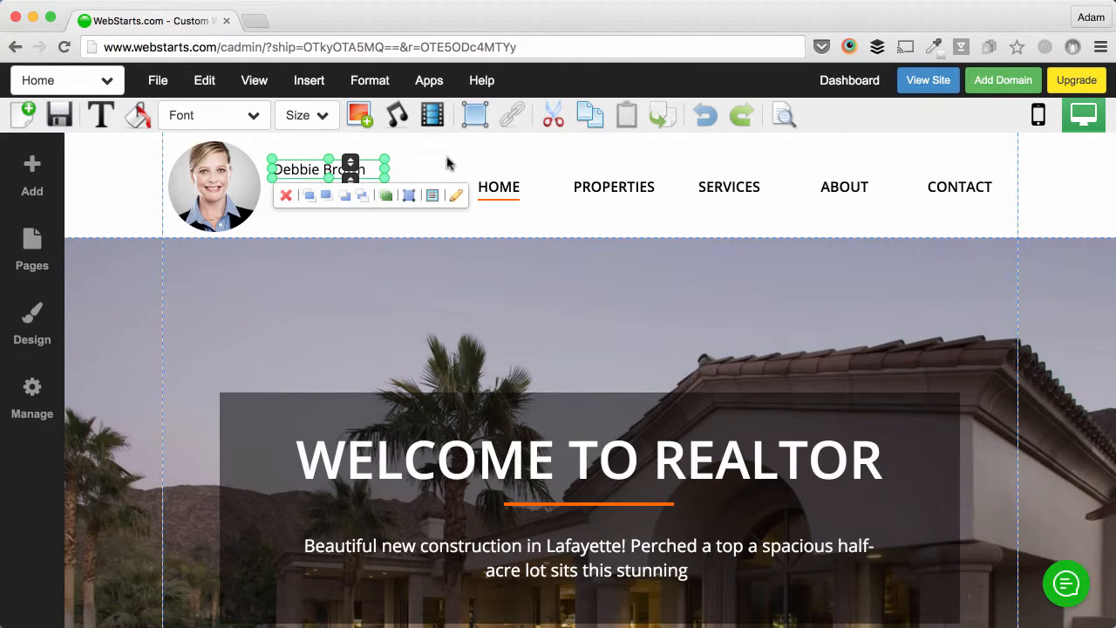
Step: Duplicate the name box below itself and replace the copy's text with the agent's phone number
click(664, 122)
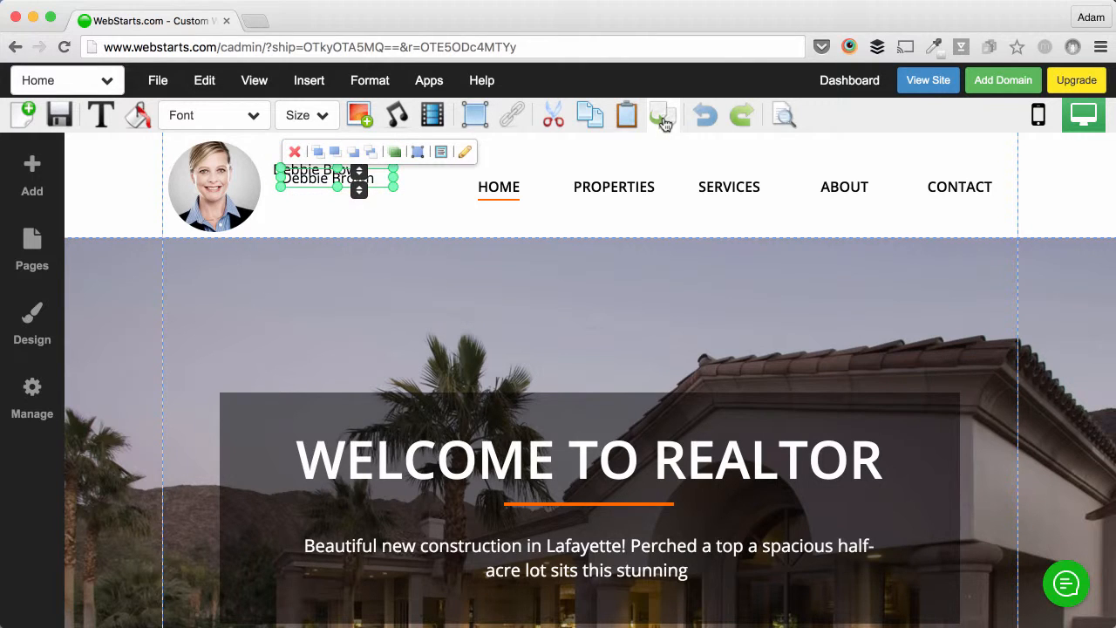
drag(331, 178, 319, 193)
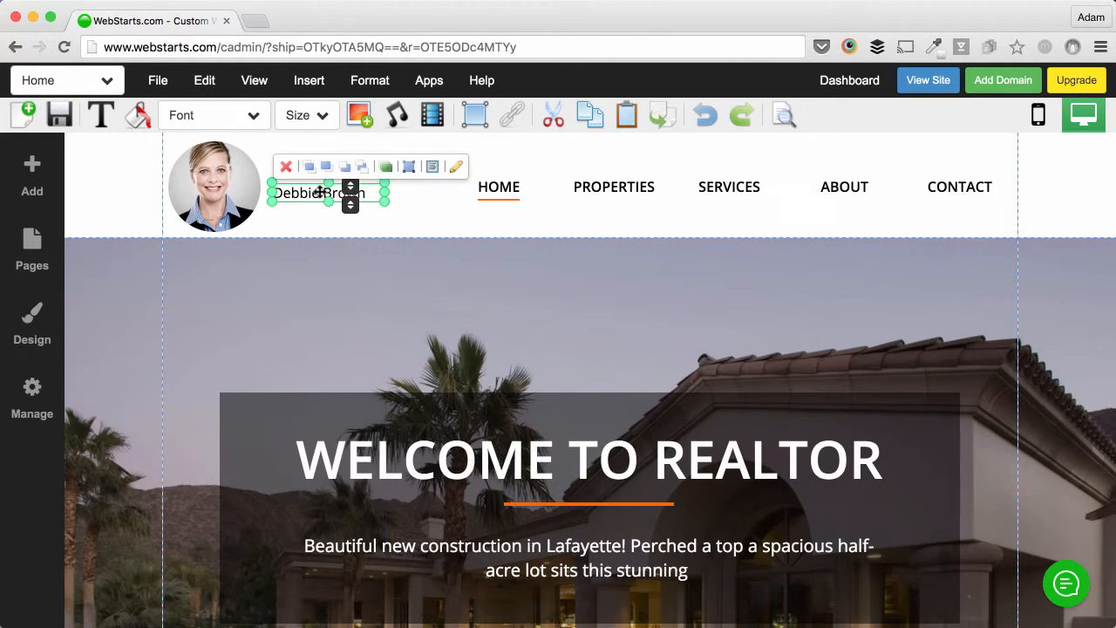
click(455, 169)
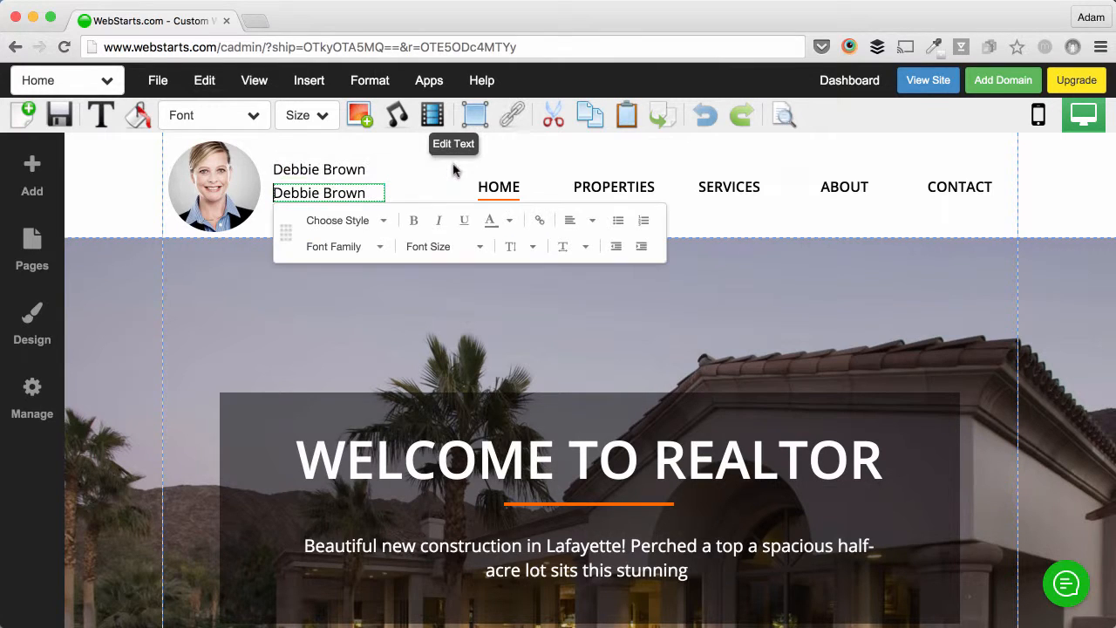
triple_click(347, 196)
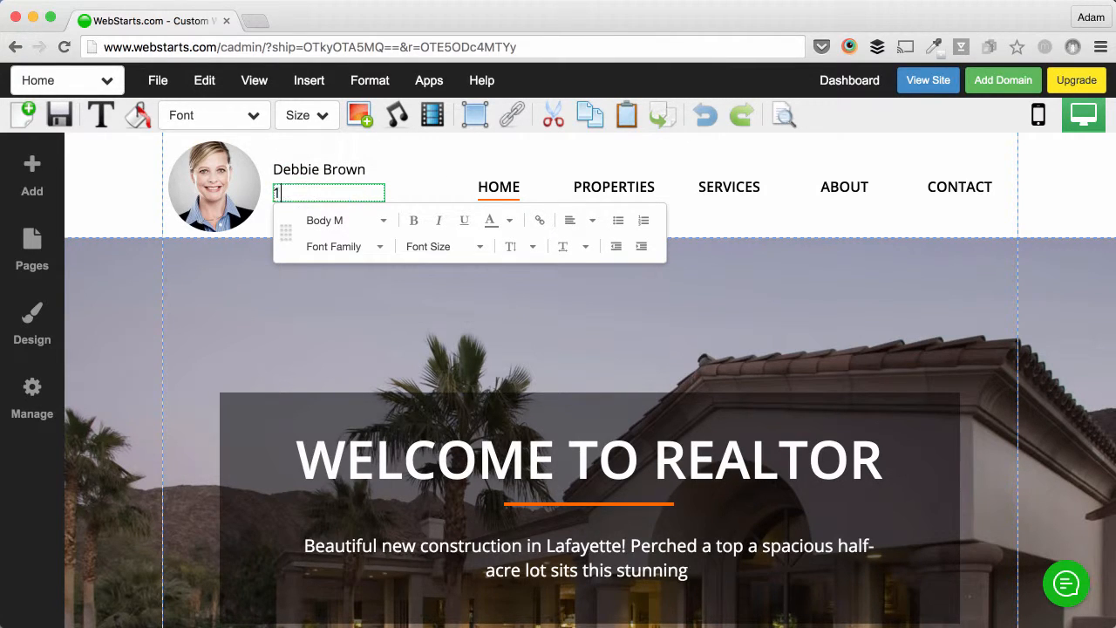
click(193, 263)
scroll(245, 278, down, 2)
scroll(245, 277, down, 2)
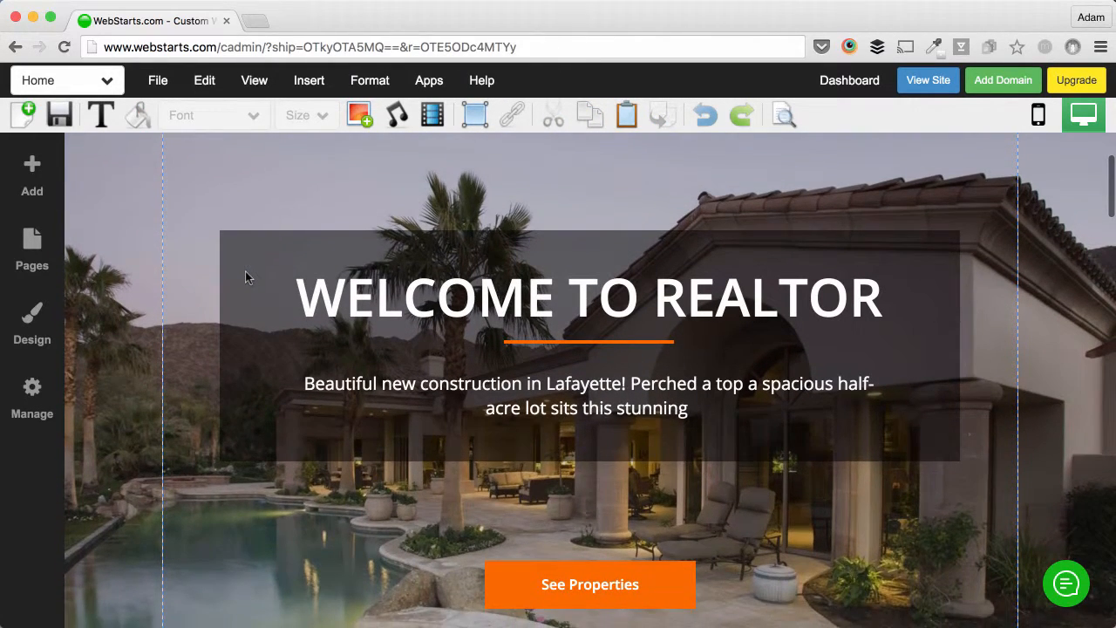
scroll(245, 278, down, 10)
scroll(245, 278, down, 3)
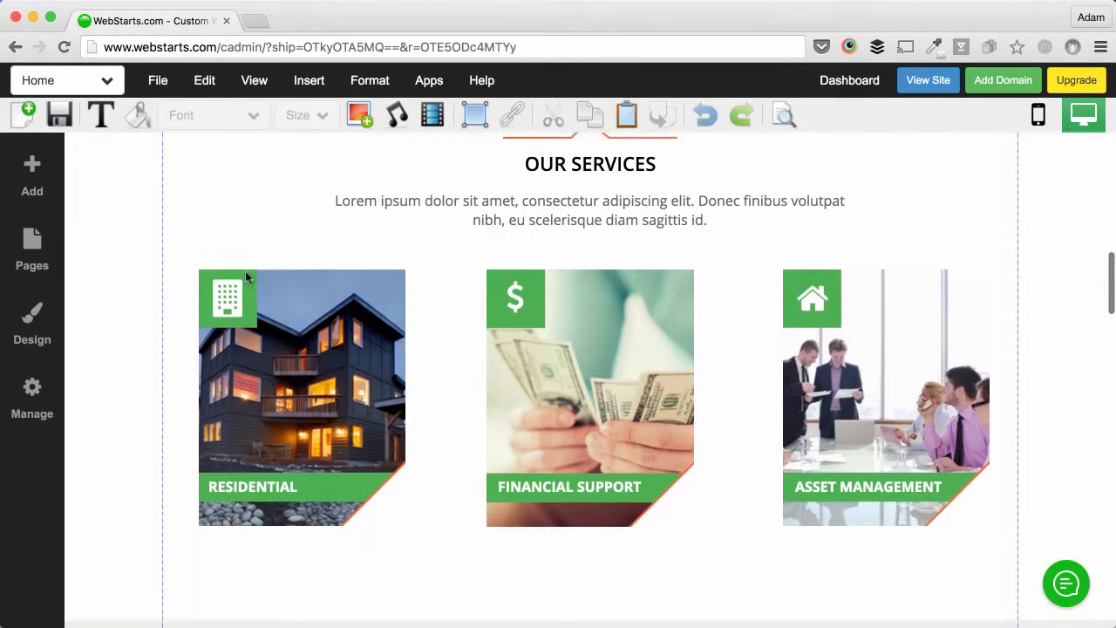
Step: Delete the Residential, Financial Support and Asset Management service cards
scroll(299, 294, up, 1)
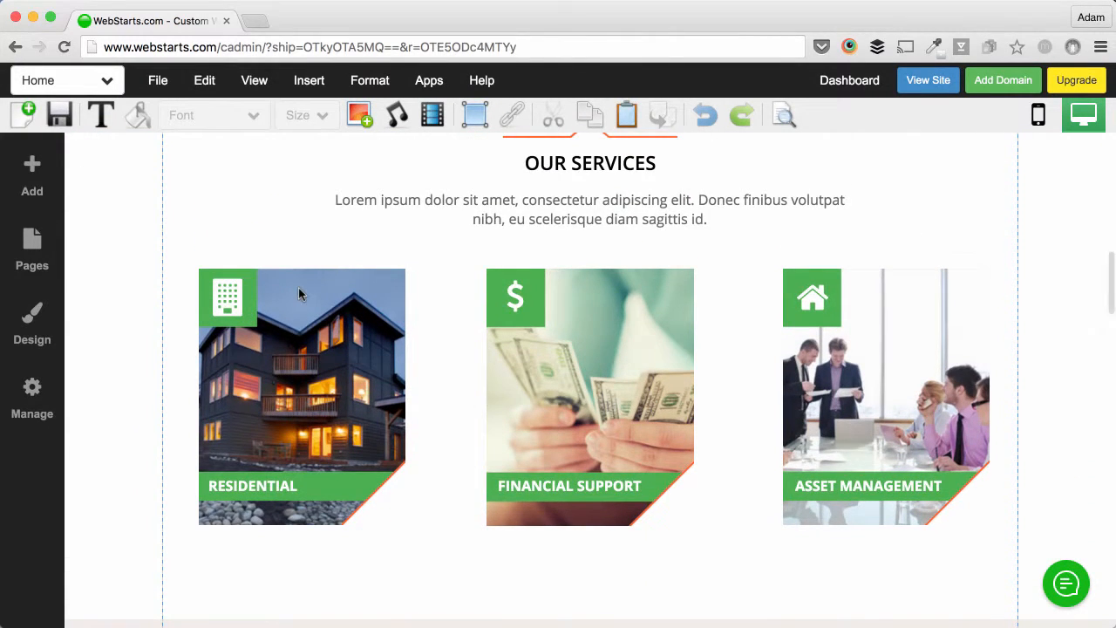
click(296, 293)
click(211, 252)
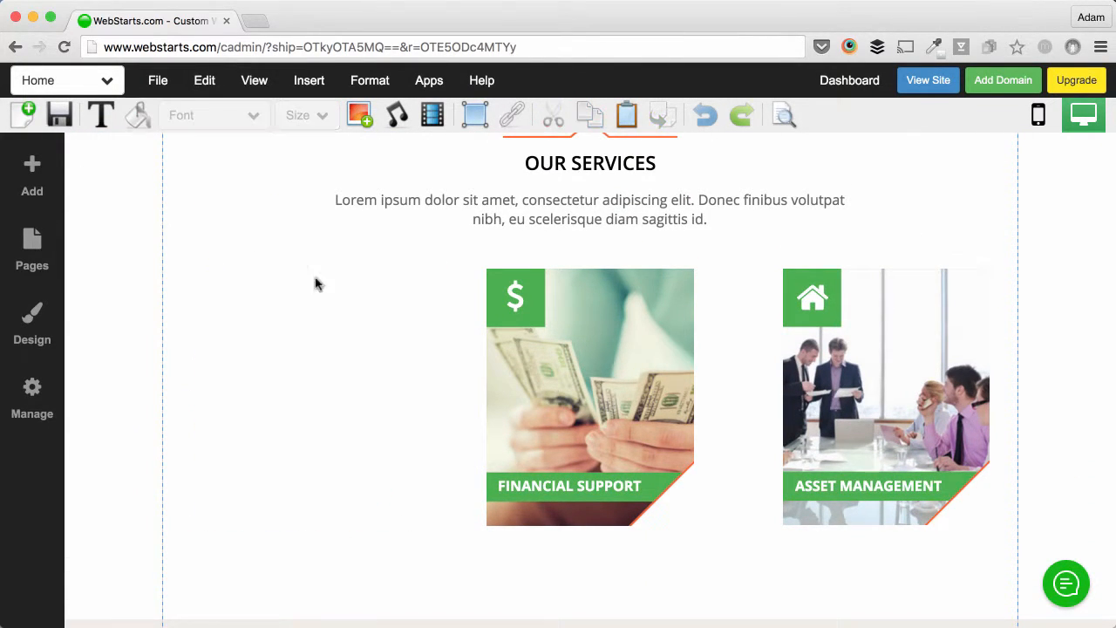
click(501, 288)
click(499, 252)
click(842, 315)
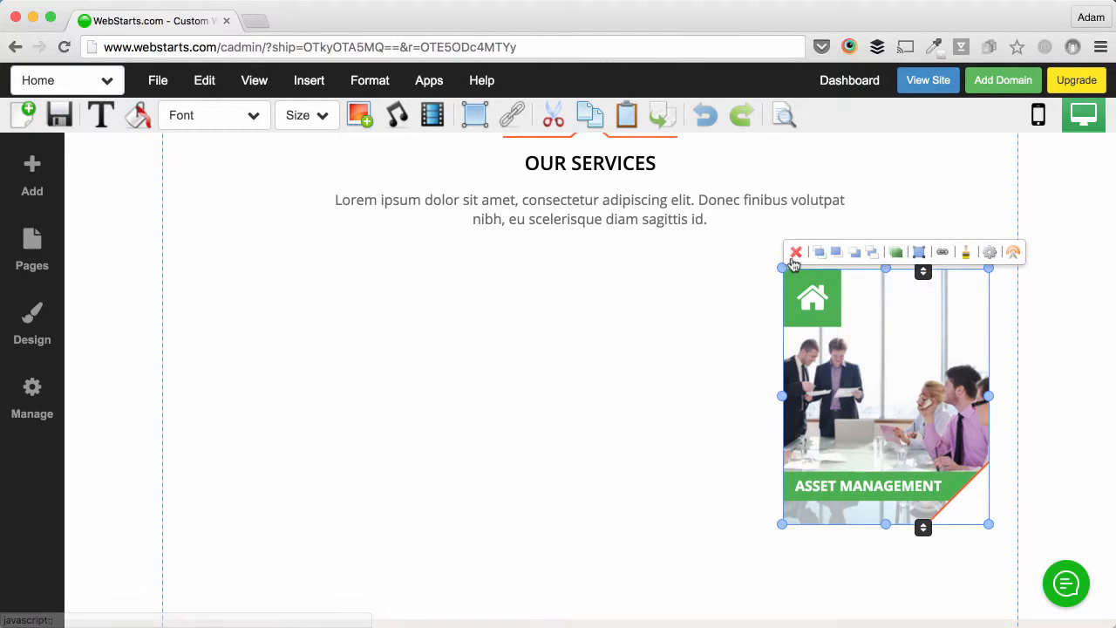
click(795, 252)
scroll(621, 364, up, 1)
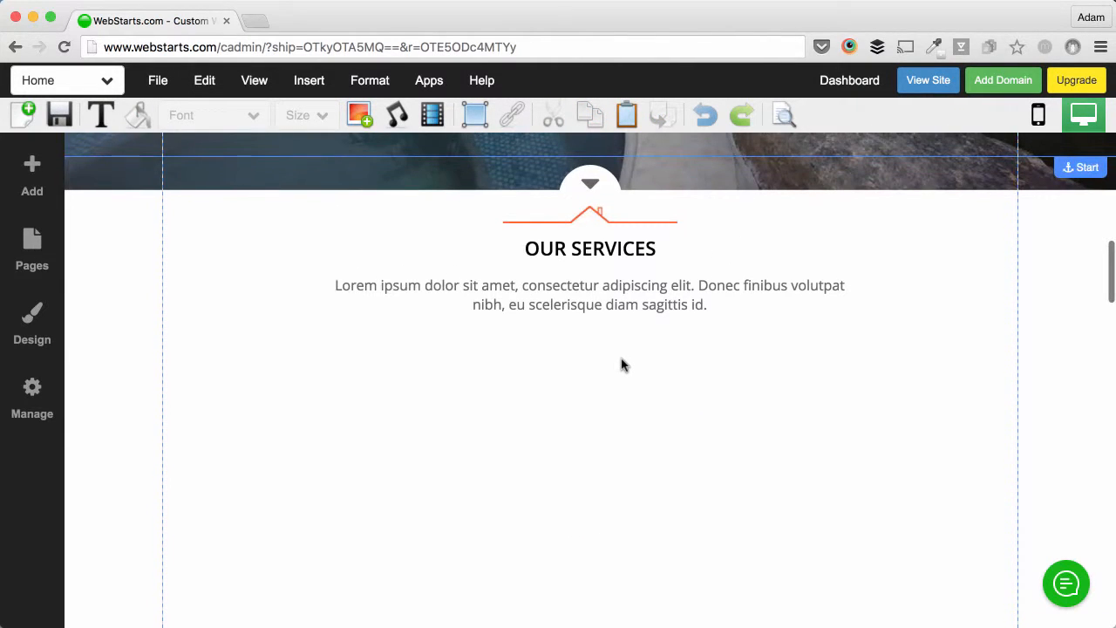
scroll(621, 365, down, 1)
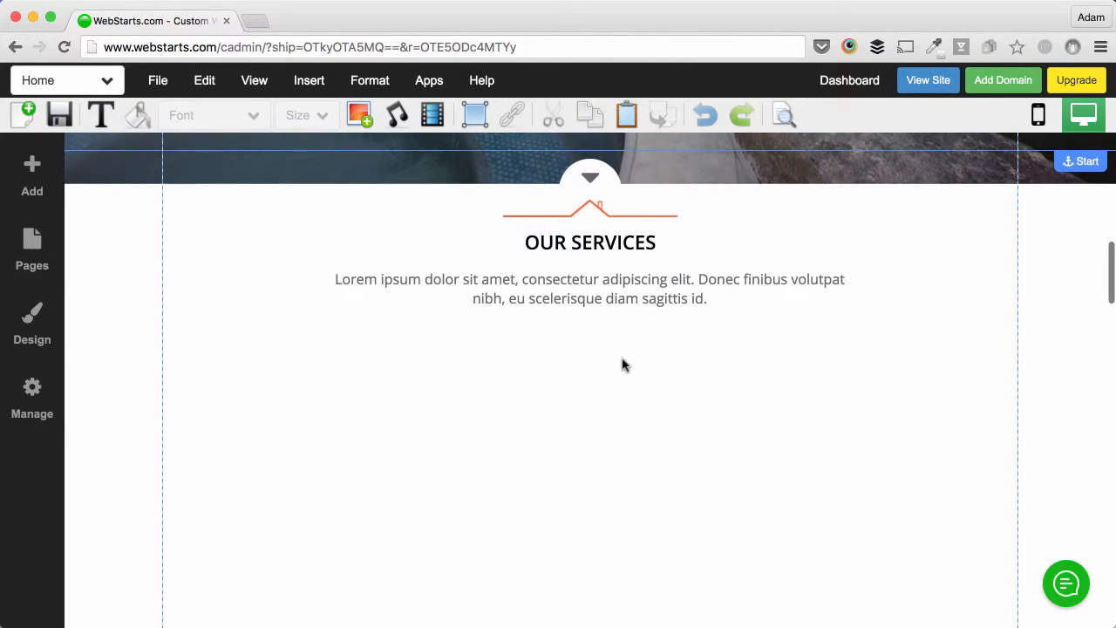
click(451, 358)
Step: Drag the Our Properties section's top edge upward to collapse the blank Services space
scroll(462, 358, down, 3)
scroll(462, 359, down, 3)
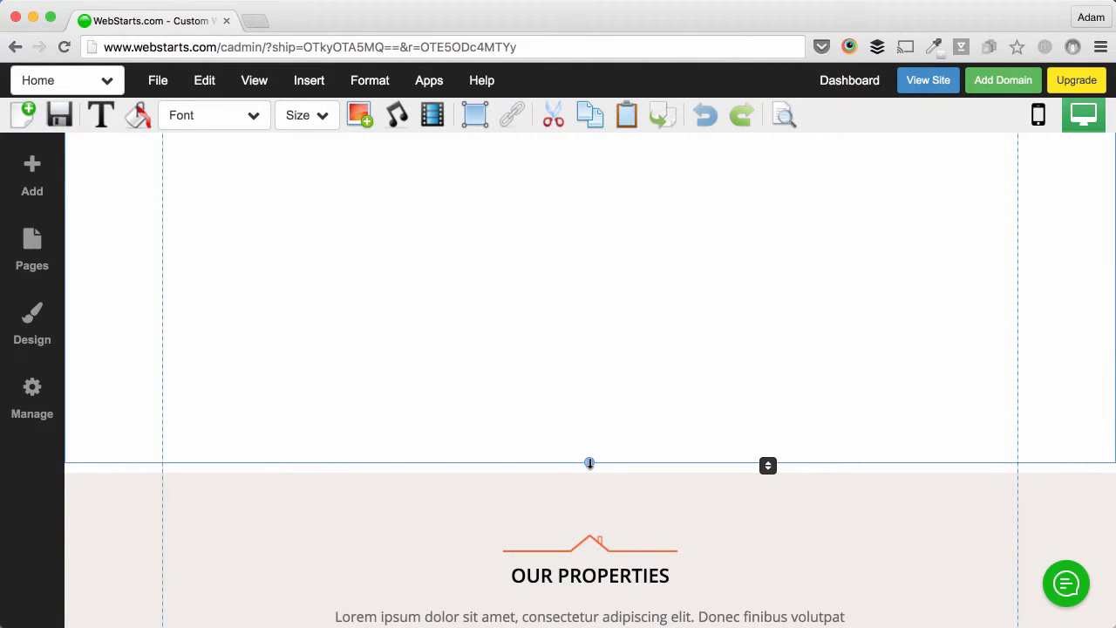
click(588, 404)
scroll(597, 404, up, 5)
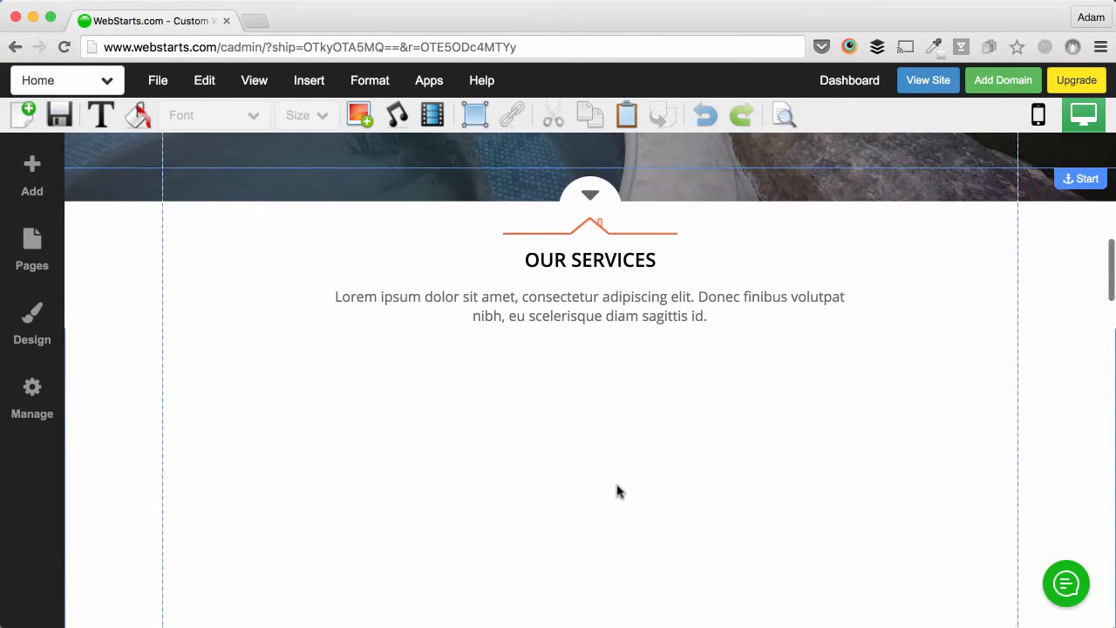
scroll(620, 459, down, 5)
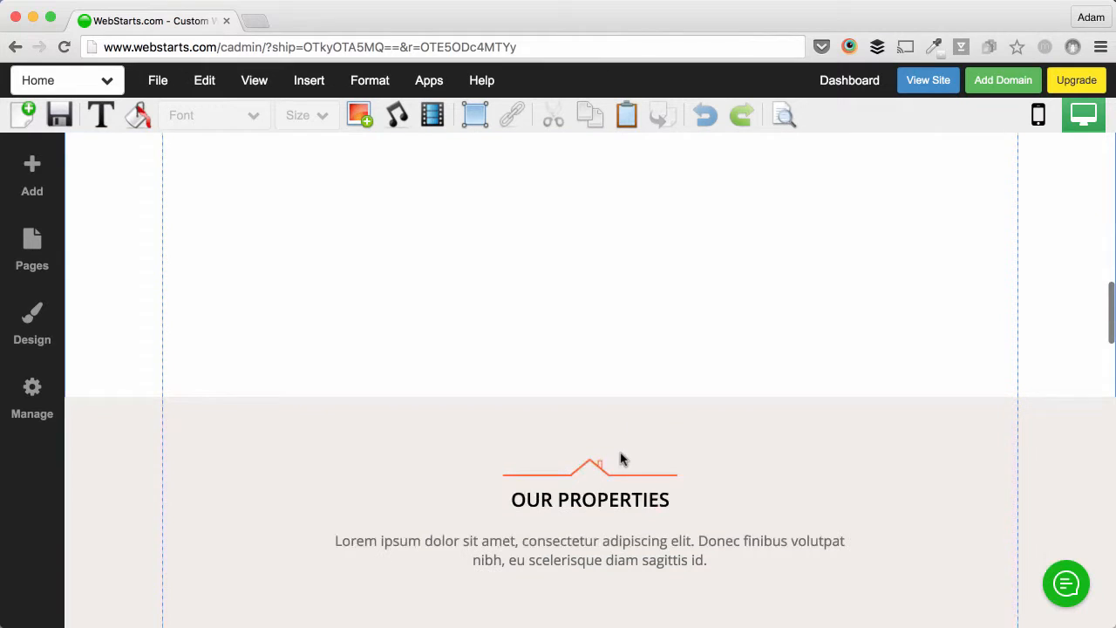
click(671, 412)
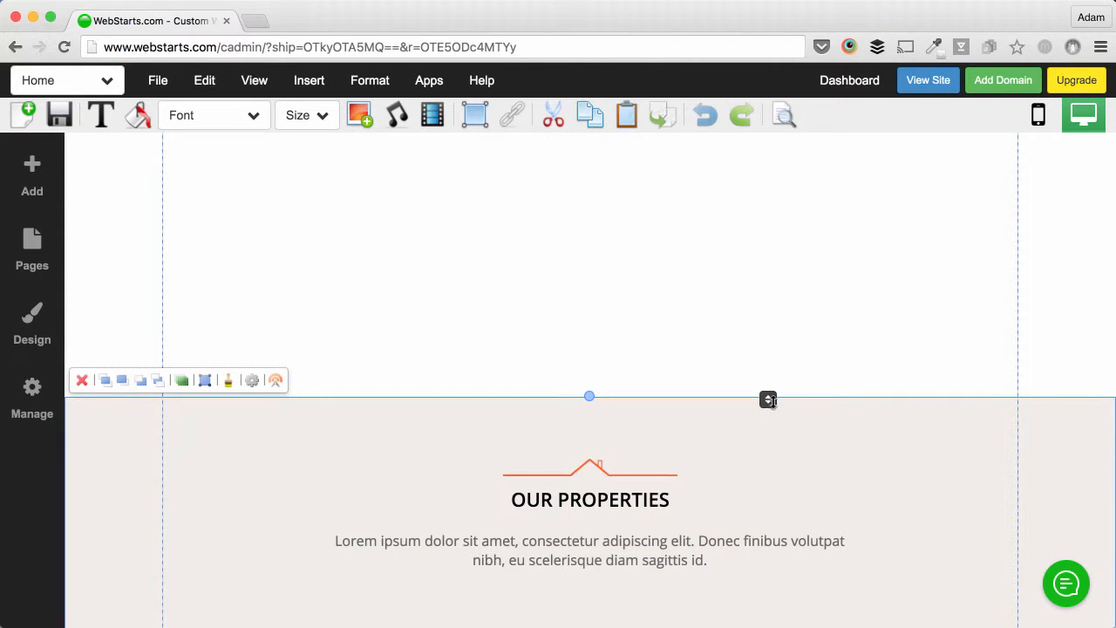
drag(769, 400, 761, 202)
scroll(768, 301, up, 4)
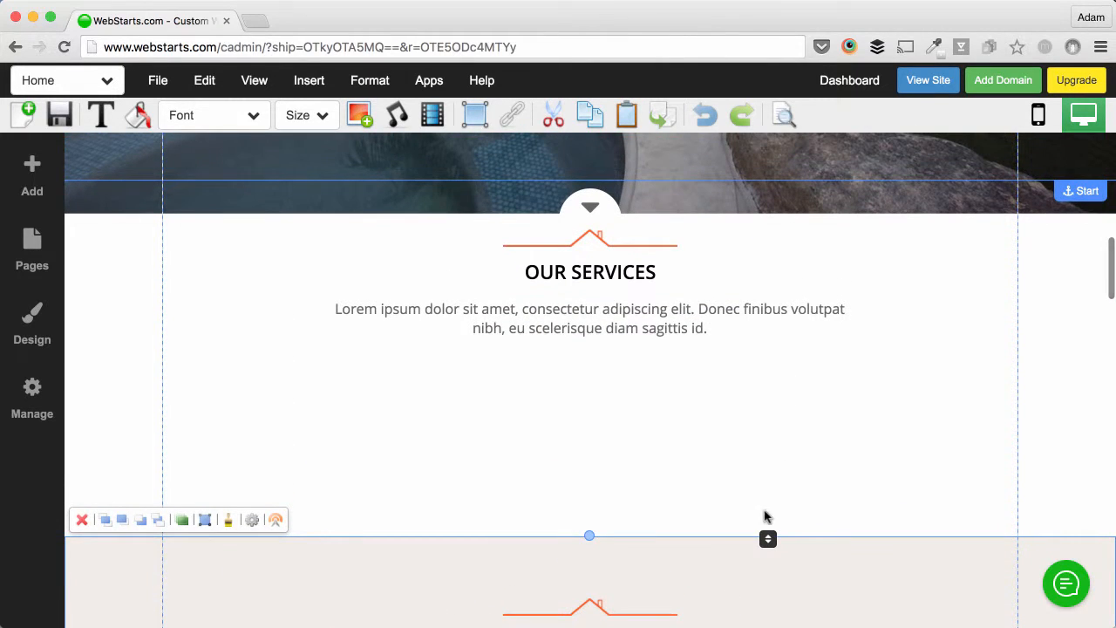
drag(768, 538, 757, 390)
Step: Drag the bottom edge above the footer upward to close the gap below the partner logos
scroll(800, 451, down, 5)
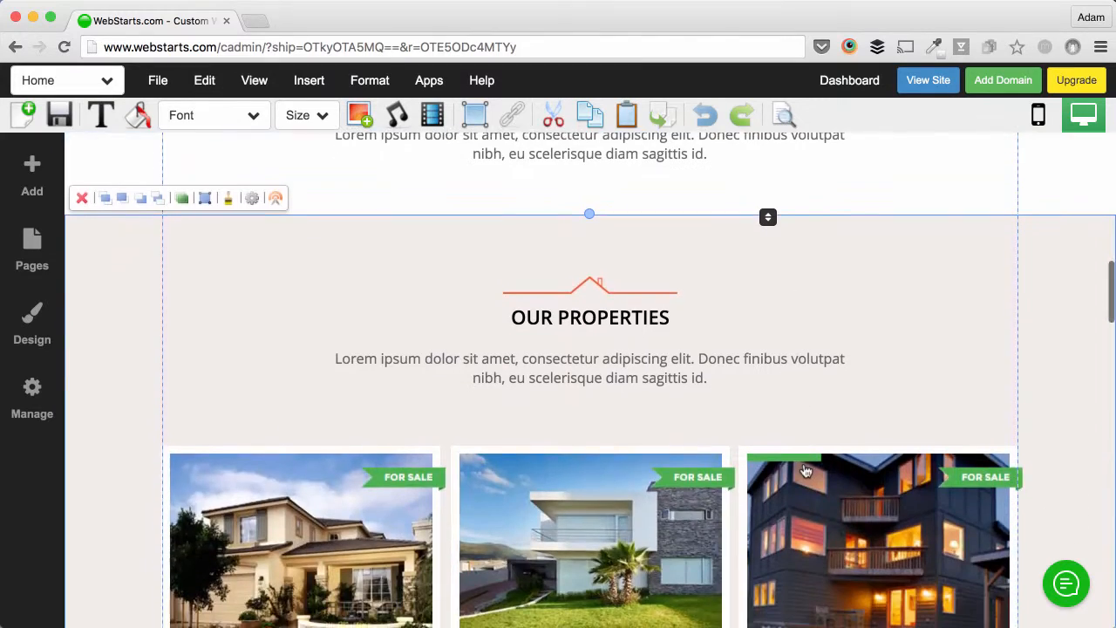
scroll(806, 471, down, 6)
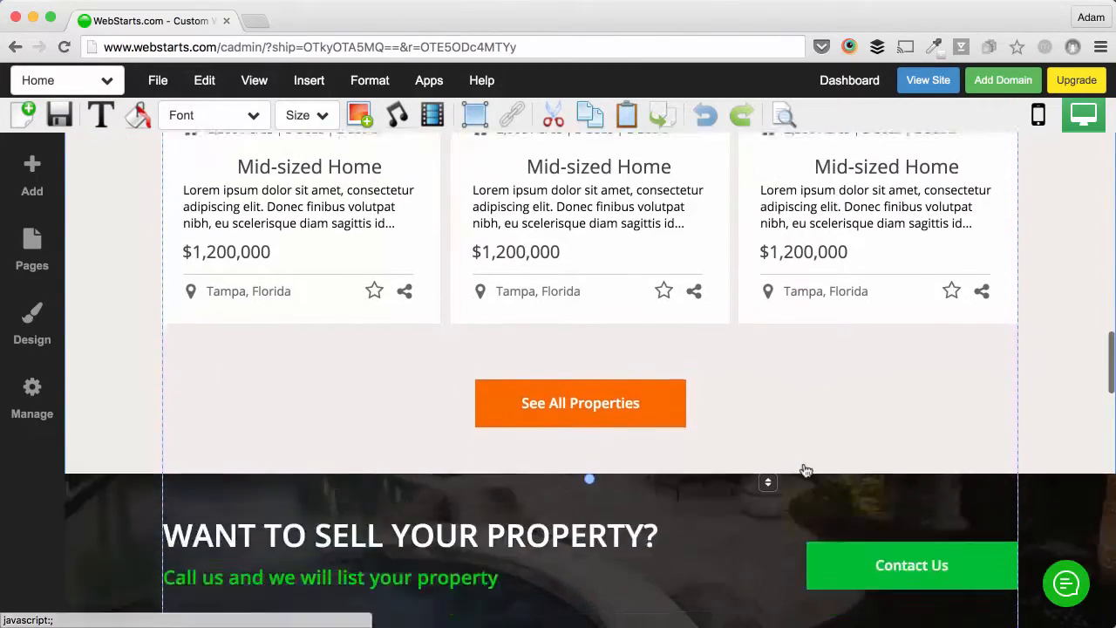
scroll(806, 471, down, 8)
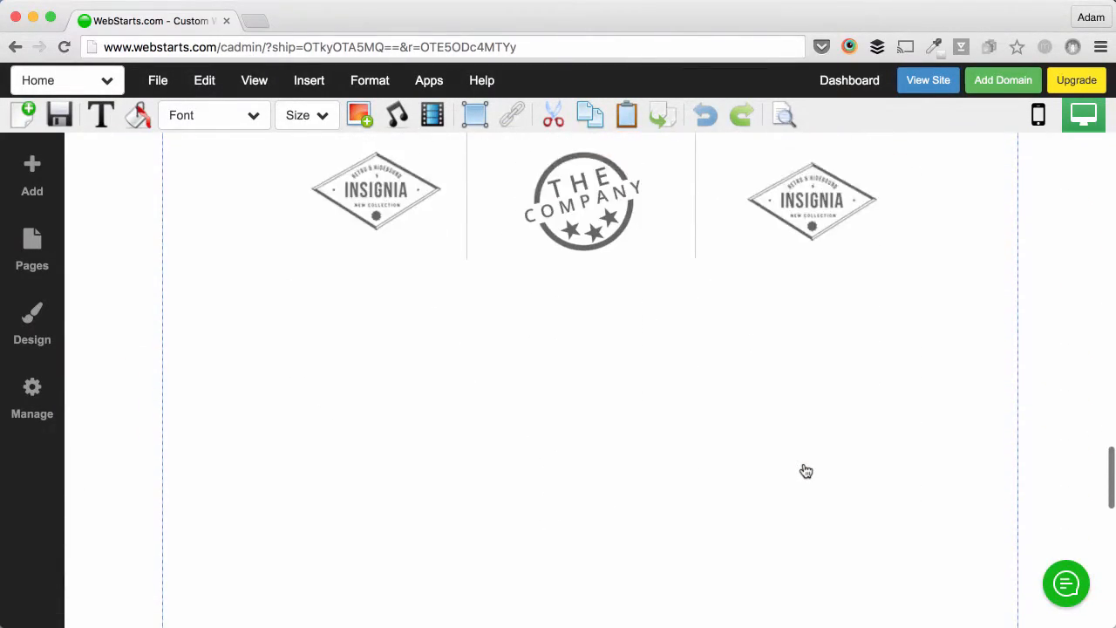
scroll(806, 471, down, 3)
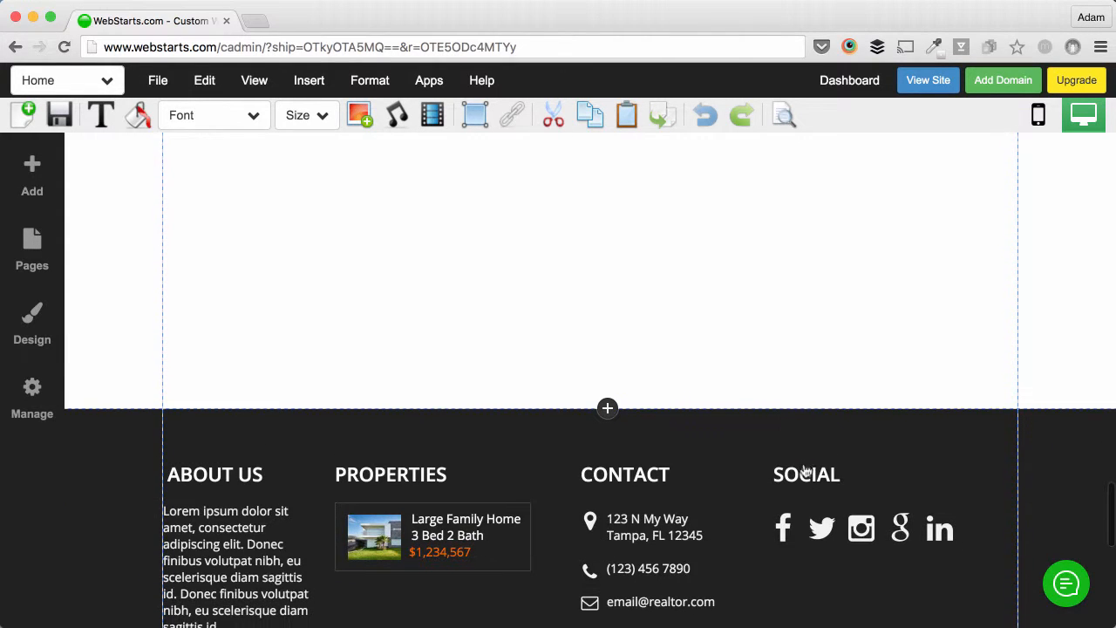
scroll(805, 471, up, 3)
scroll(806, 471, up, 2)
scroll(805, 471, down, 3)
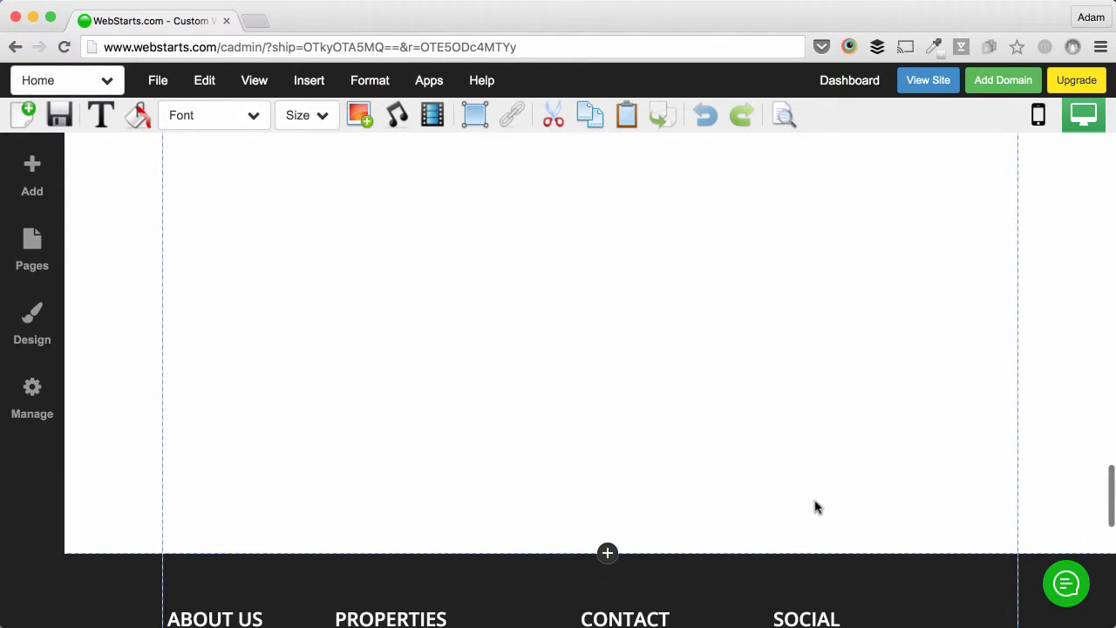
drag(769, 557, 768, 387)
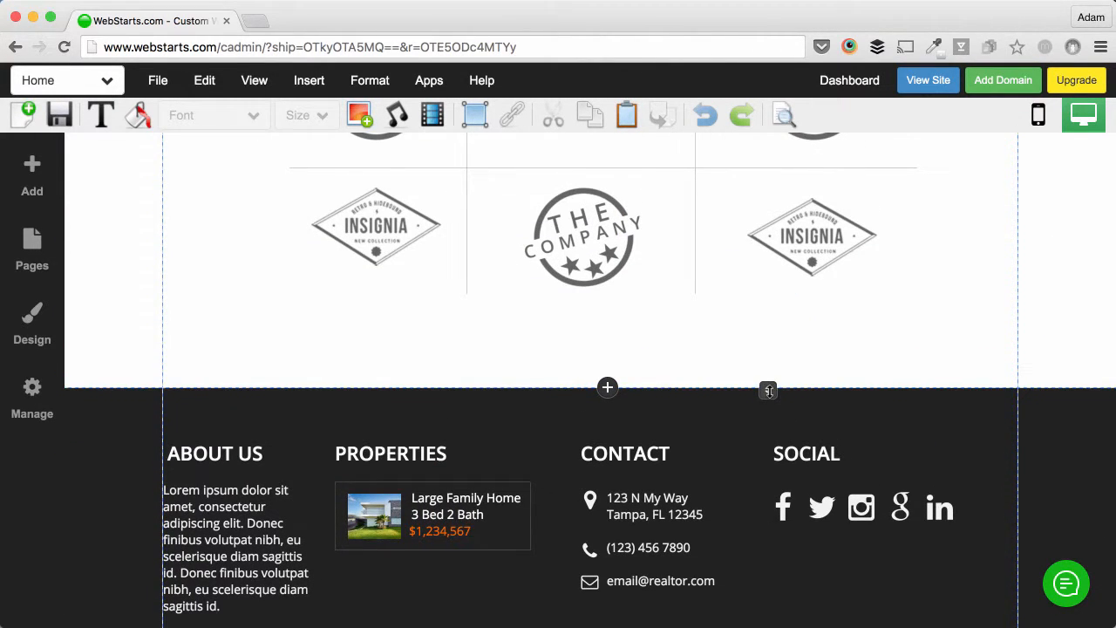
scroll(768, 392, up, 10)
scroll(768, 392, up, 15)
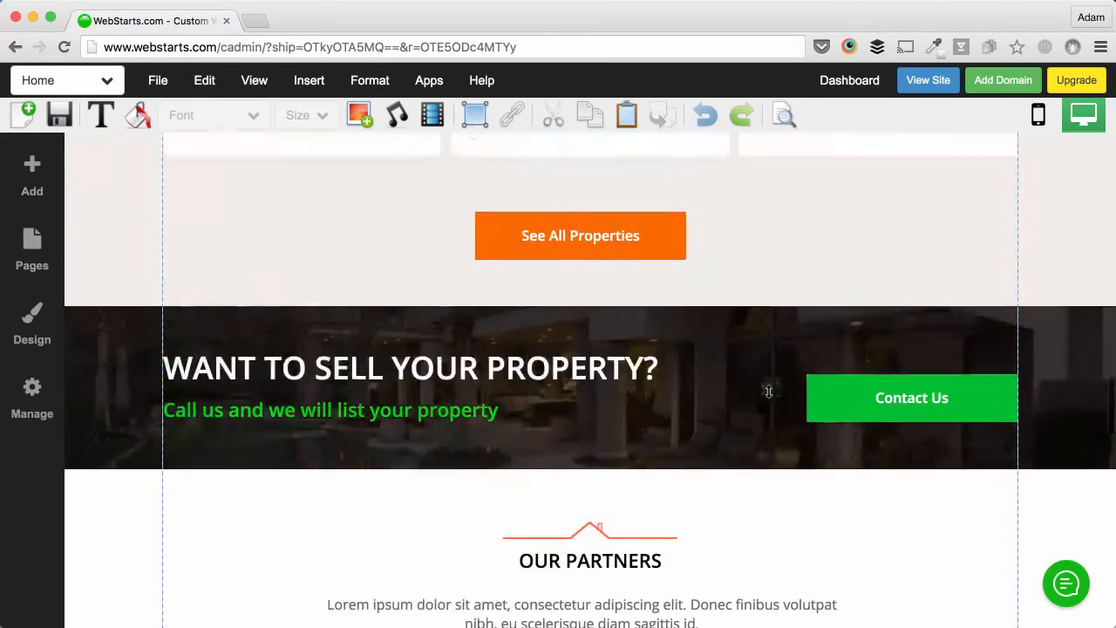
scroll(768, 391, up, 10)
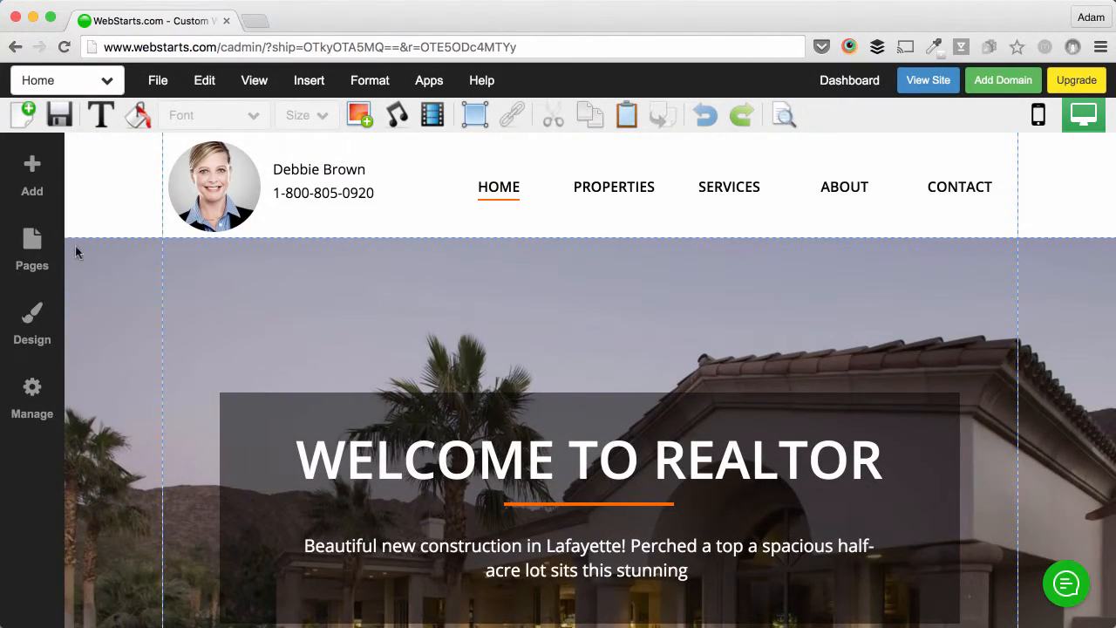
Step: Save the Home page, preview the live site, then close the preview
click(58, 113)
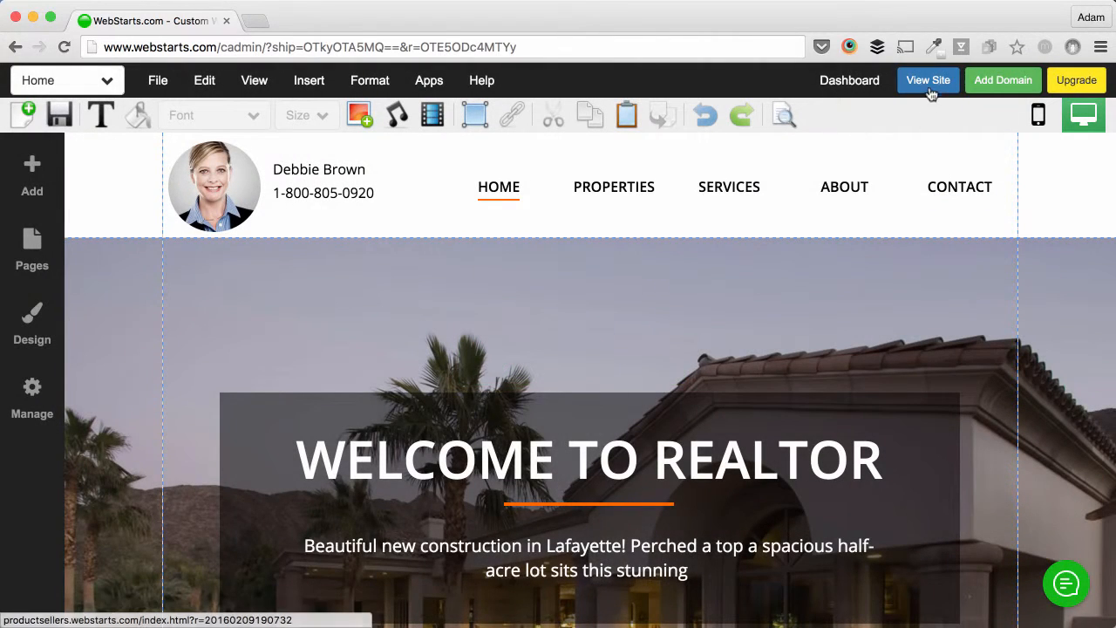
click(930, 81)
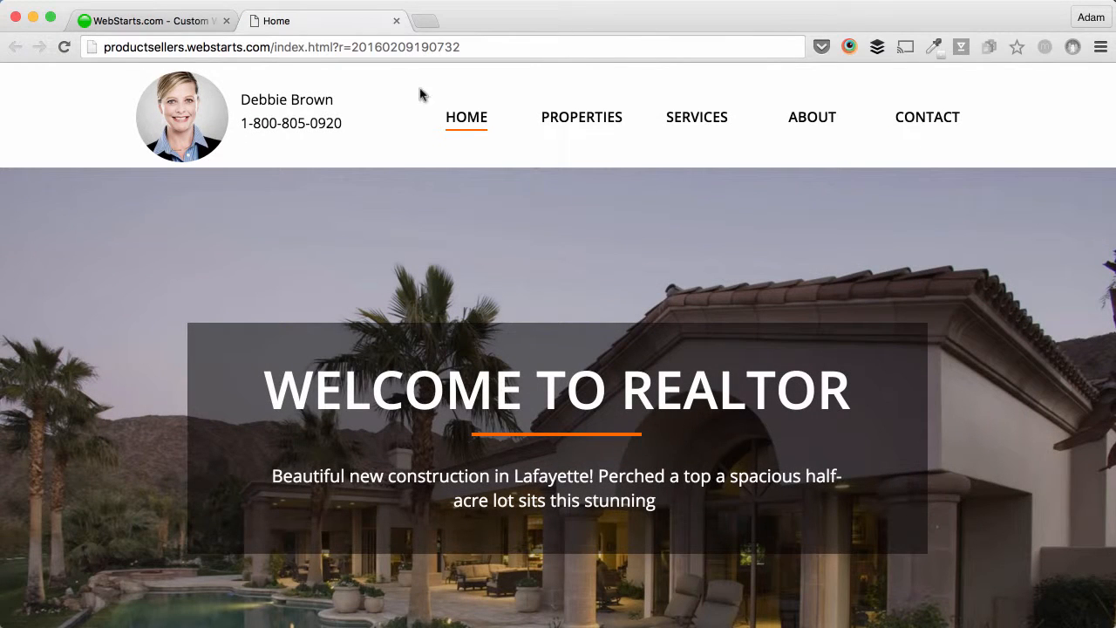
click(397, 20)
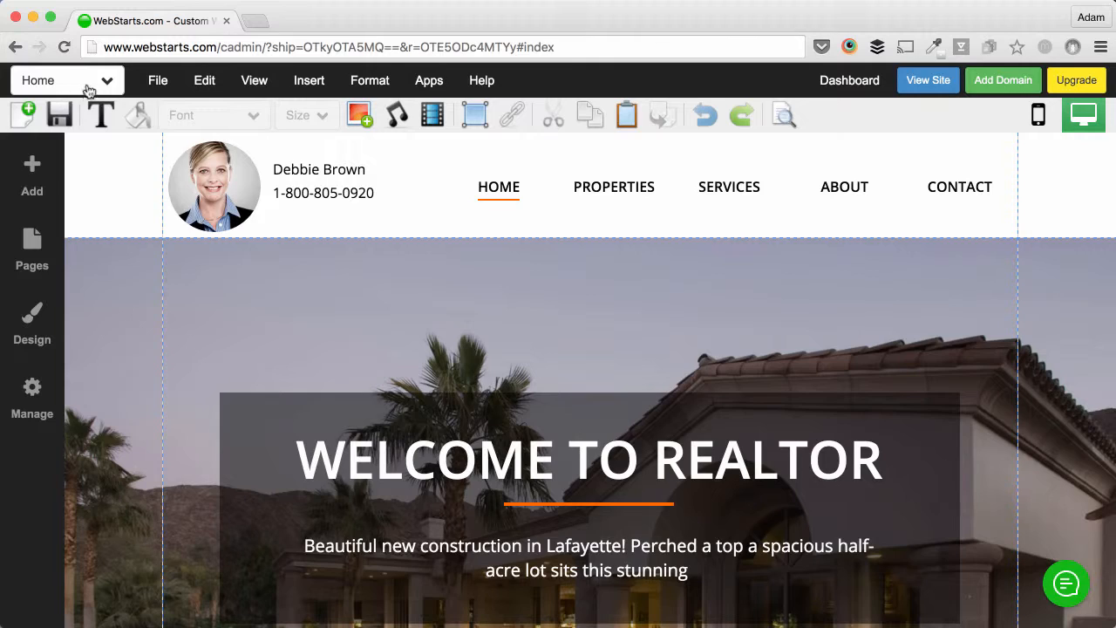
Step: Switch to the Contact page and scroll down to the message form and Tampa office map
click(87, 81)
click(63, 140)
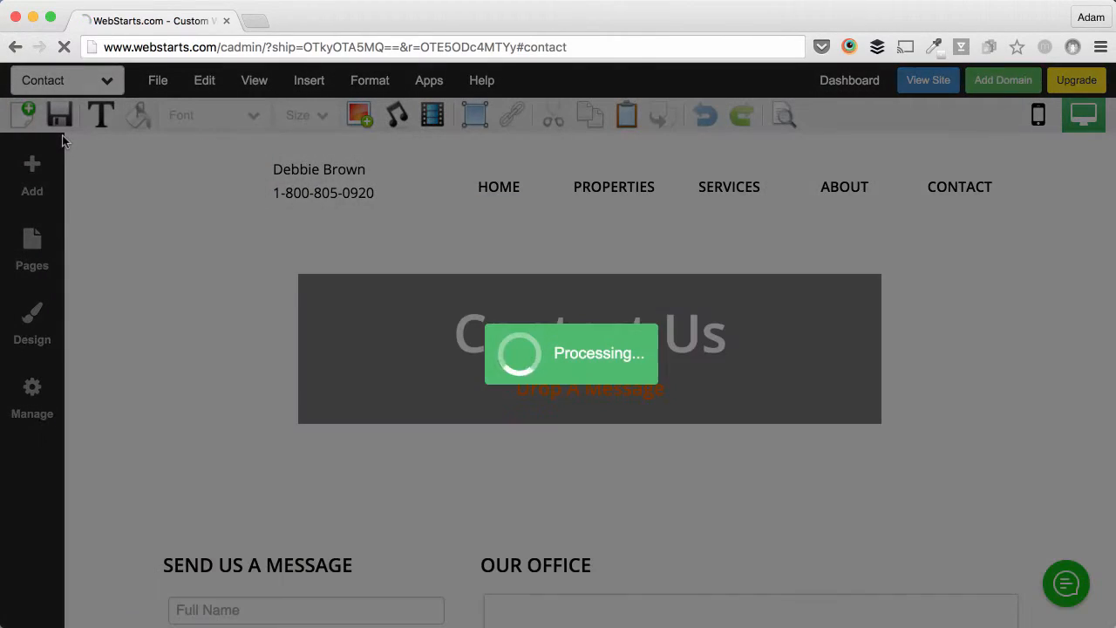
scroll(501, 350, down, 3)
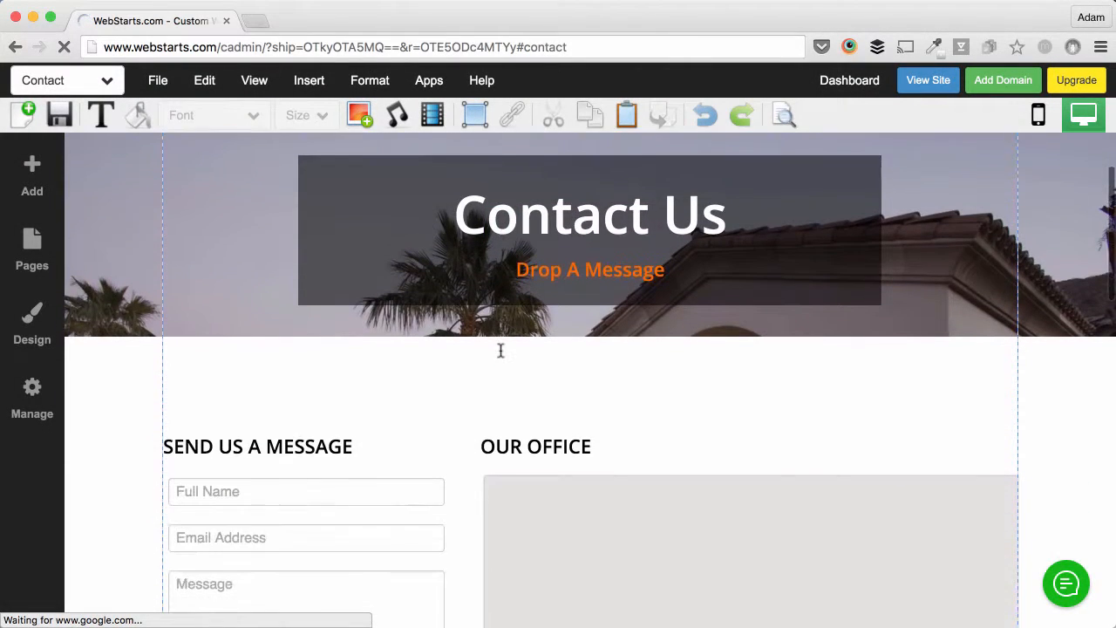
scroll(501, 351, down, 5)
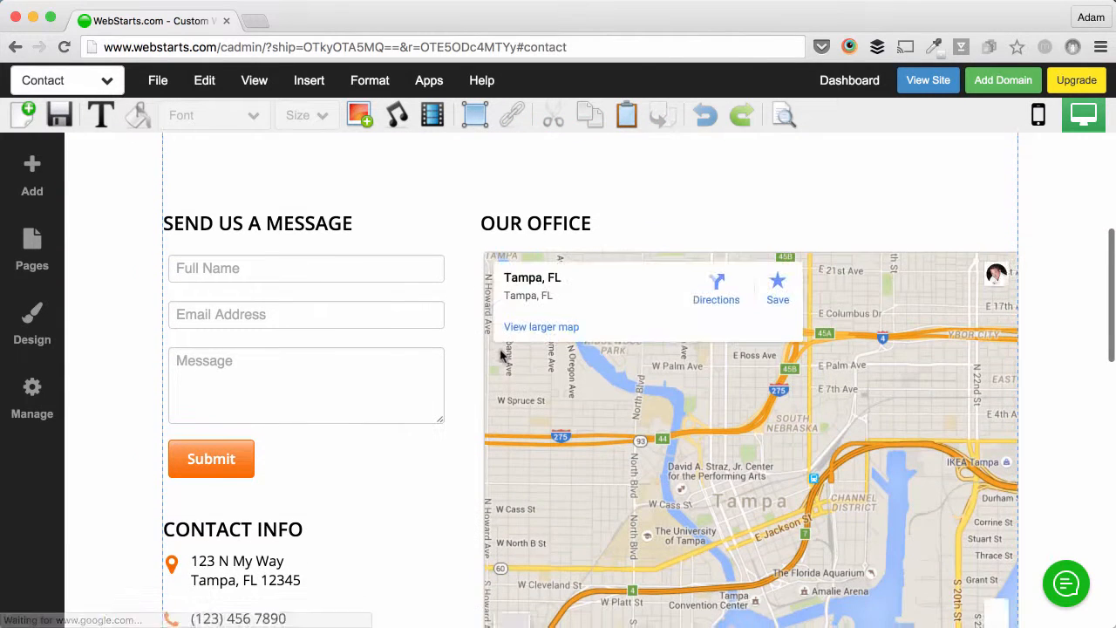
scroll(501, 351, down, 1)
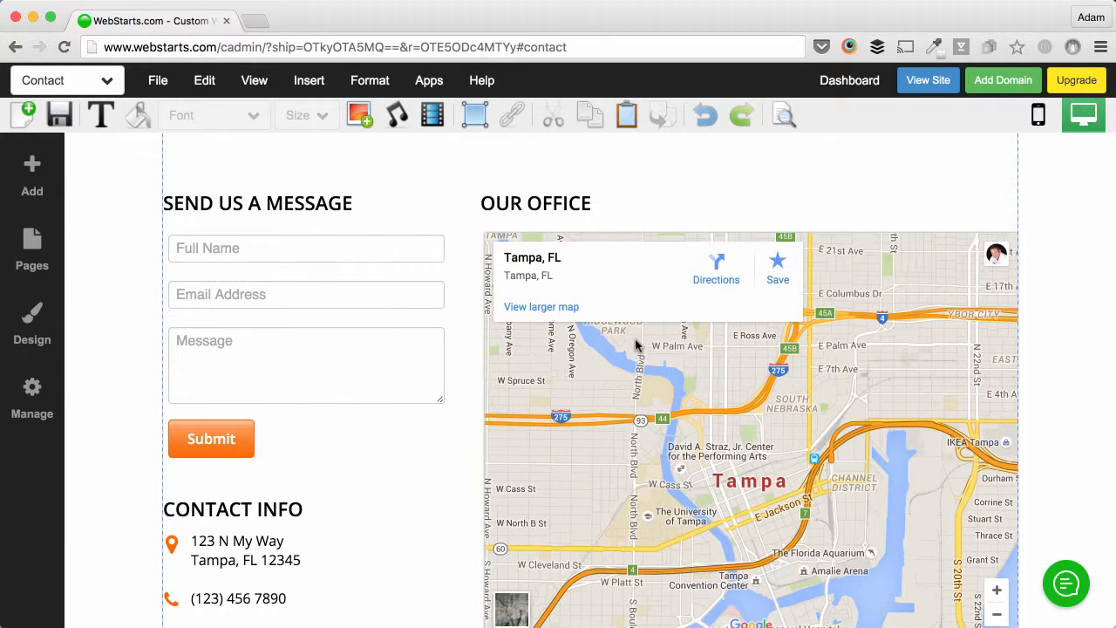
Step: Delete the existing contact form from the Contact page
click(401, 305)
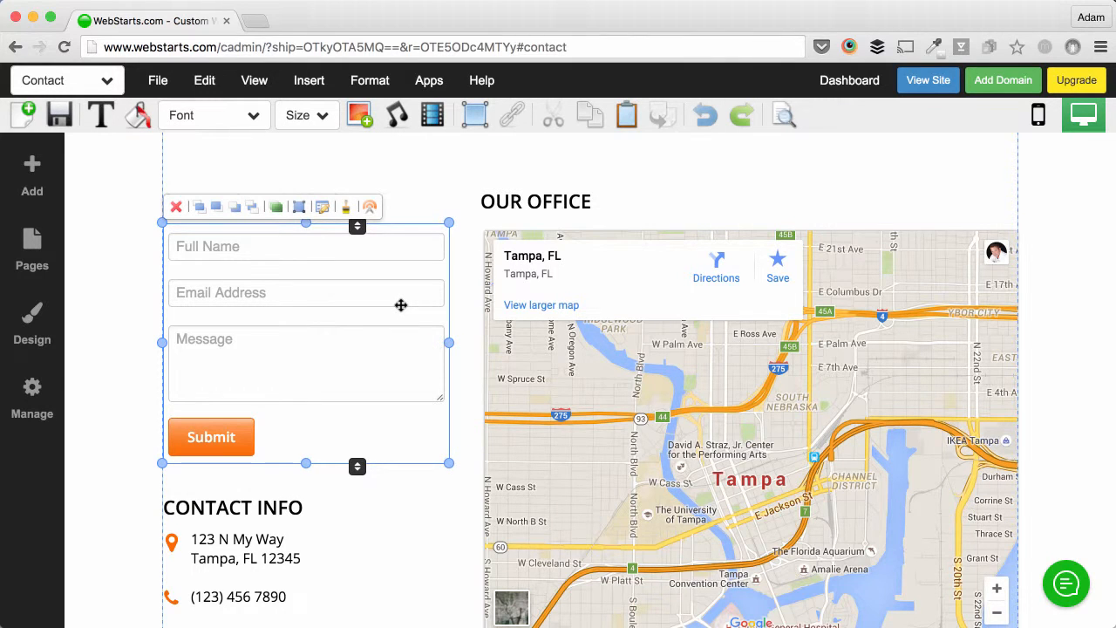
click(175, 207)
click(515, 368)
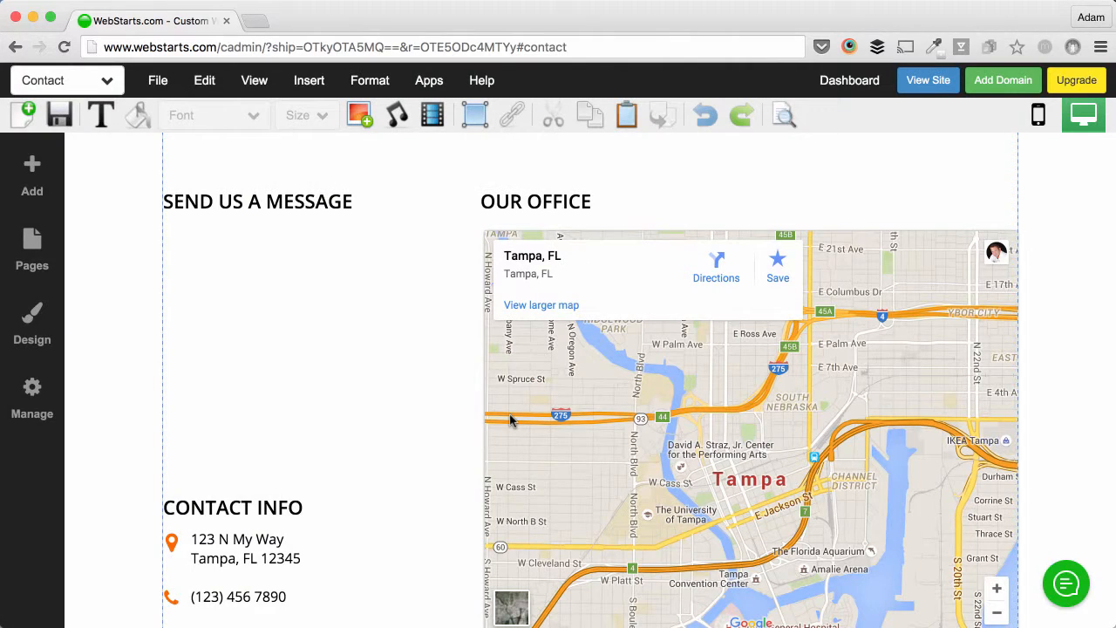
Step: Build a new Form Builder form with Full Name, Email Address and Phone Number fields
click(431, 80)
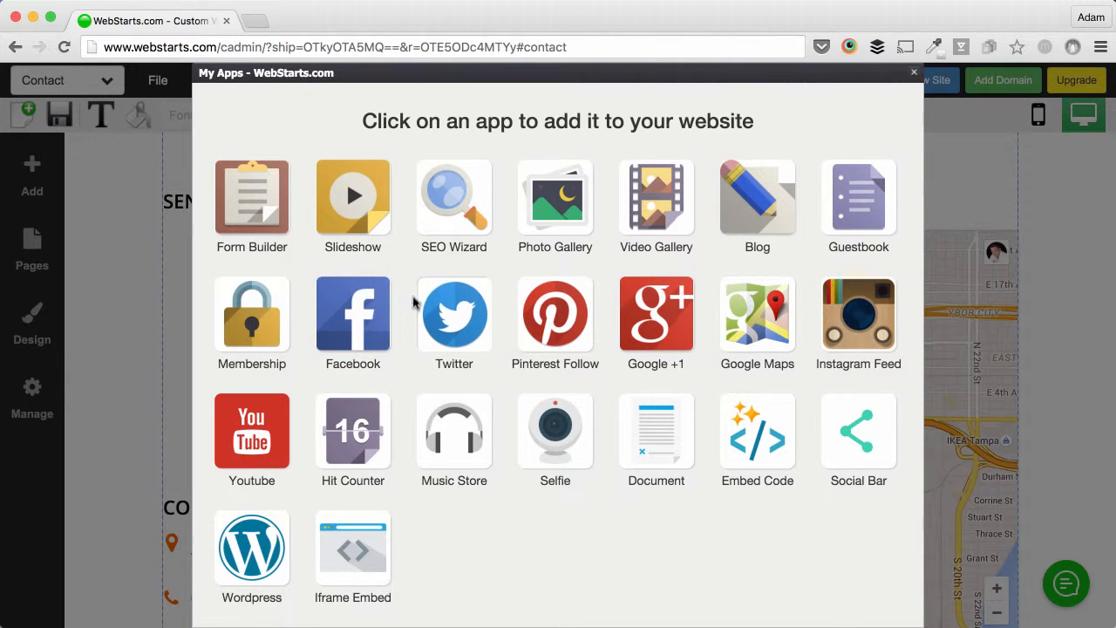
click(272, 216)
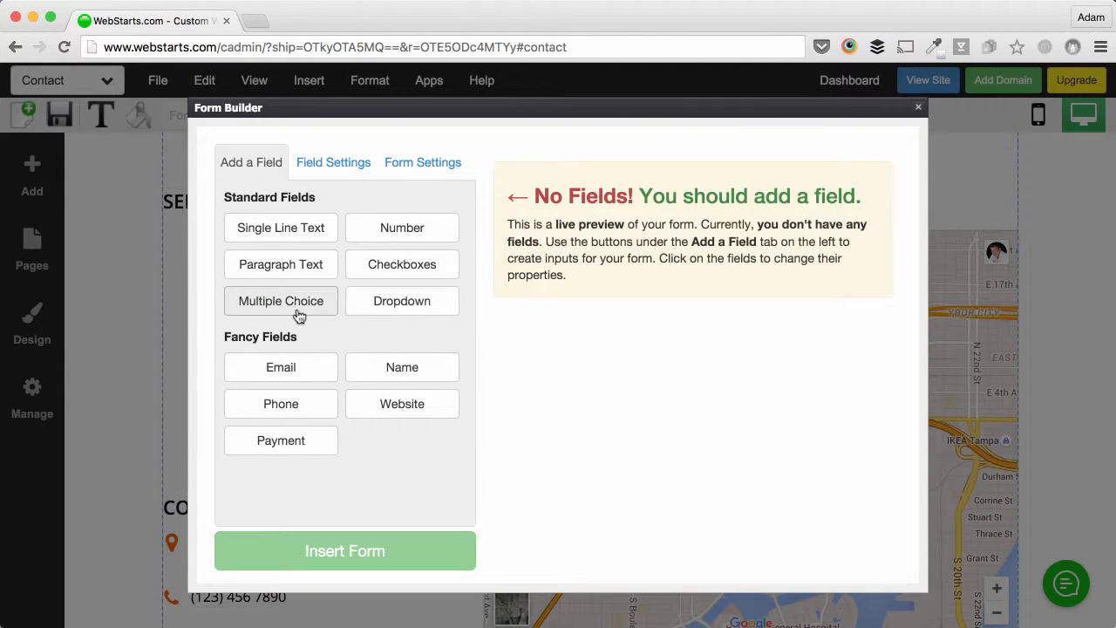
click(387, 366)
click(291, 377)
click(288, 406)
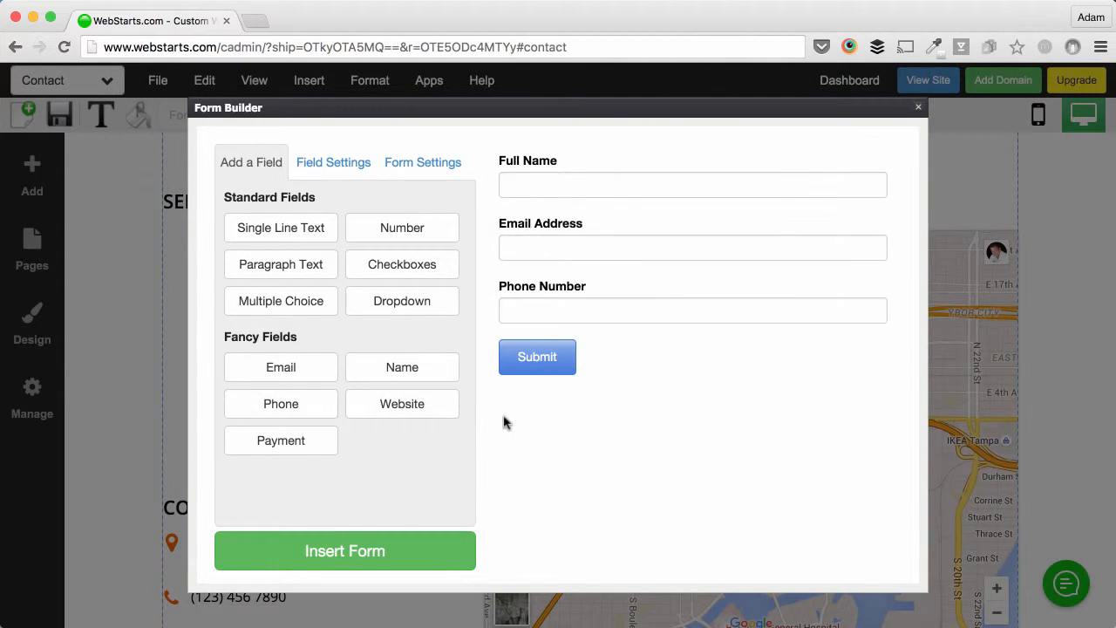
Step: Leave the form's submission e-mail unchanged and insert the form into the Contact page
click(417, 182)
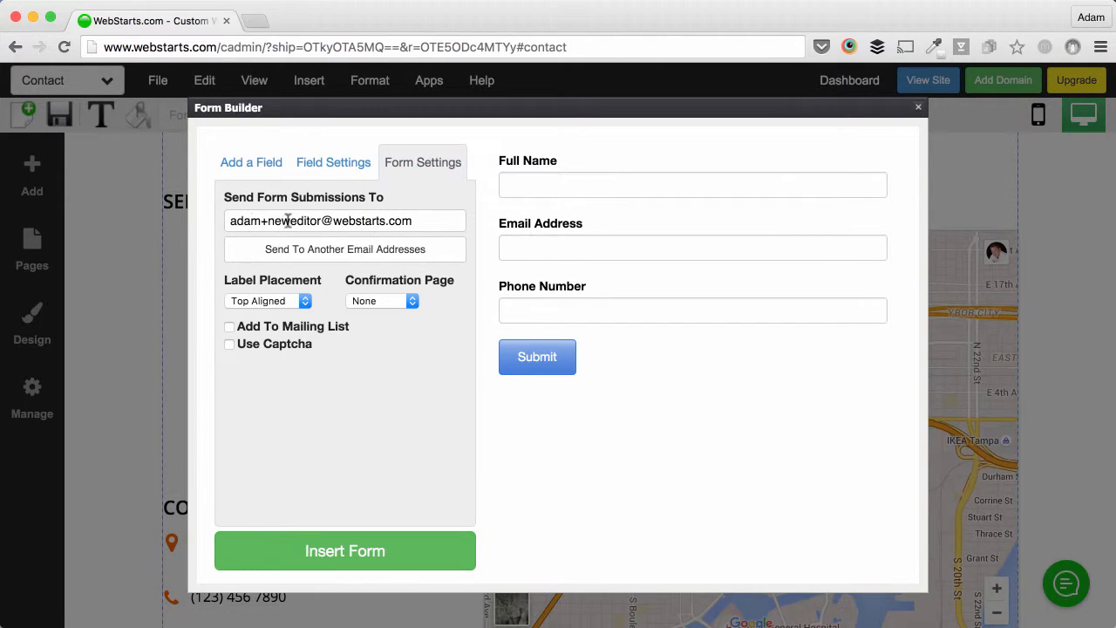
drag(232, 221, 476, 227)
click(444, 392)
click(434, 220)
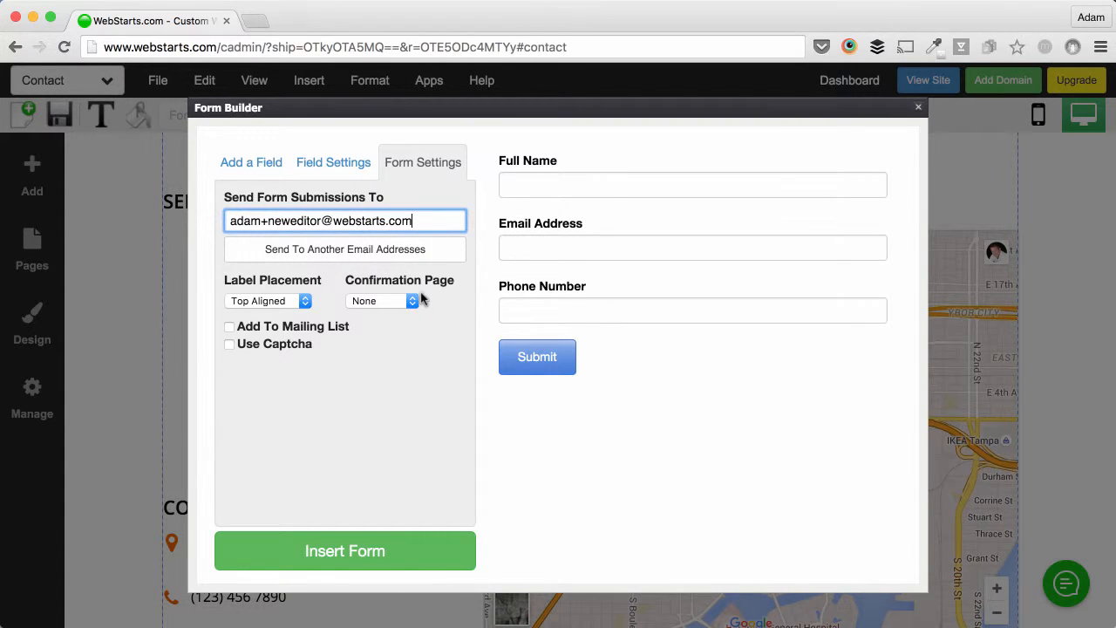
click(392, 381)
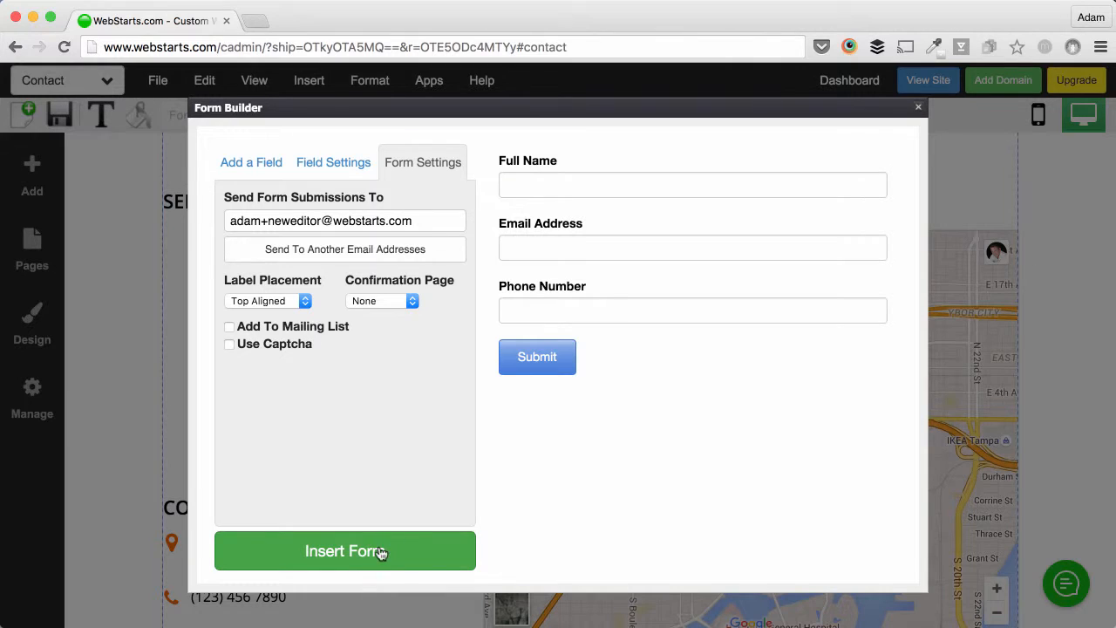
click(353, 560)
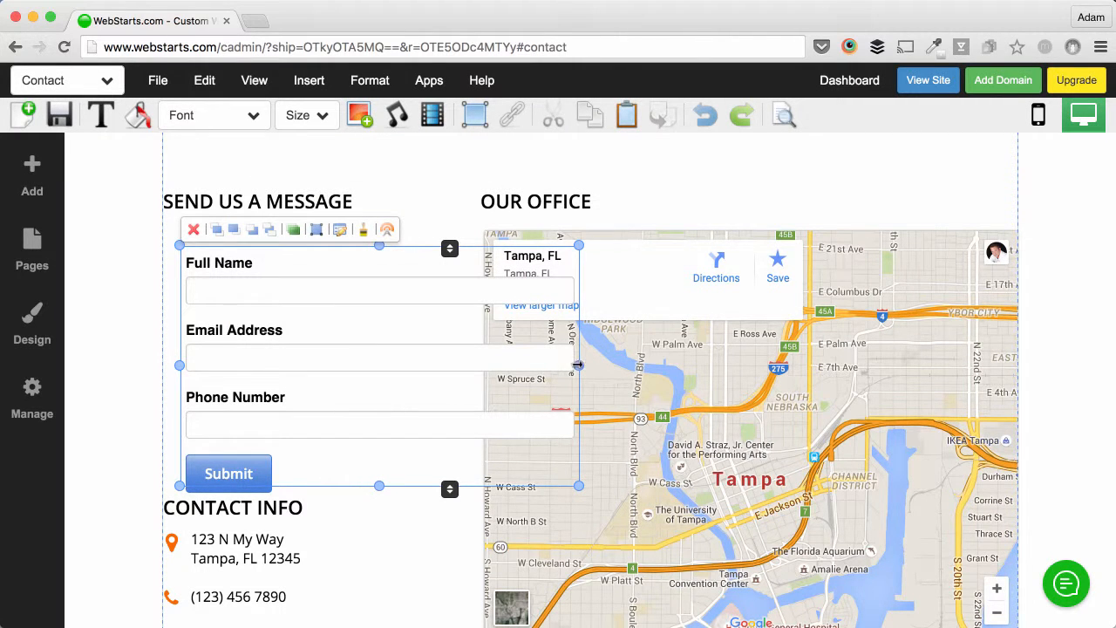
Step: Narrow the form, move it under SEND US A MESSAGE, and widen it to fill the left column
drag(578, 364, 444, 366)
drag(349, 389, 330, 368)
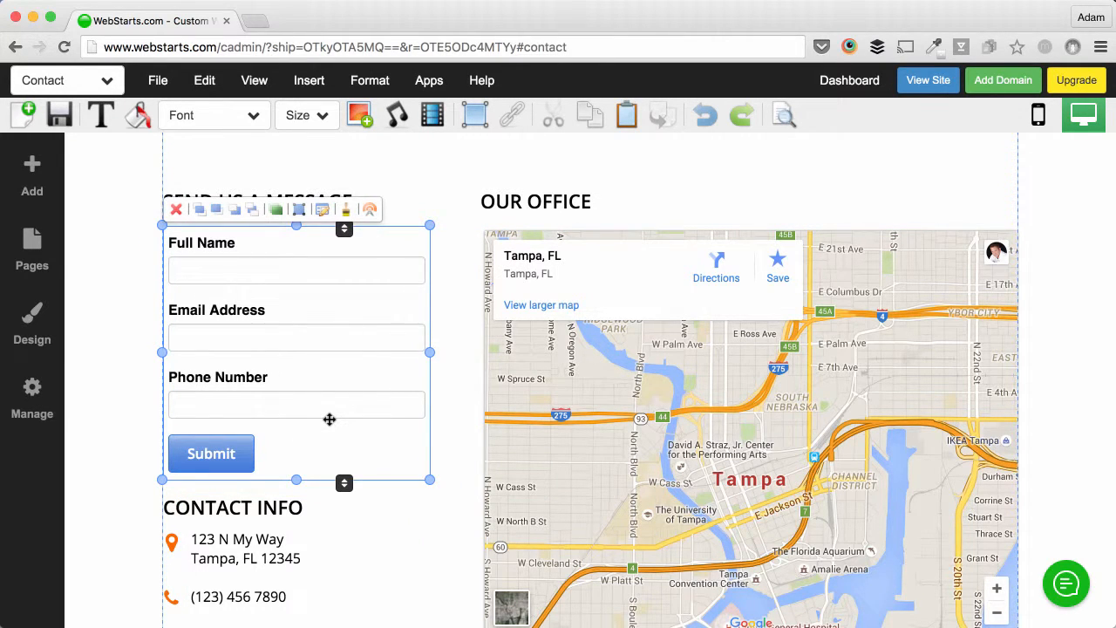
click(413, 532)
click(422, 401)
drag(429, 352, 463, 351)
click(589, 377)
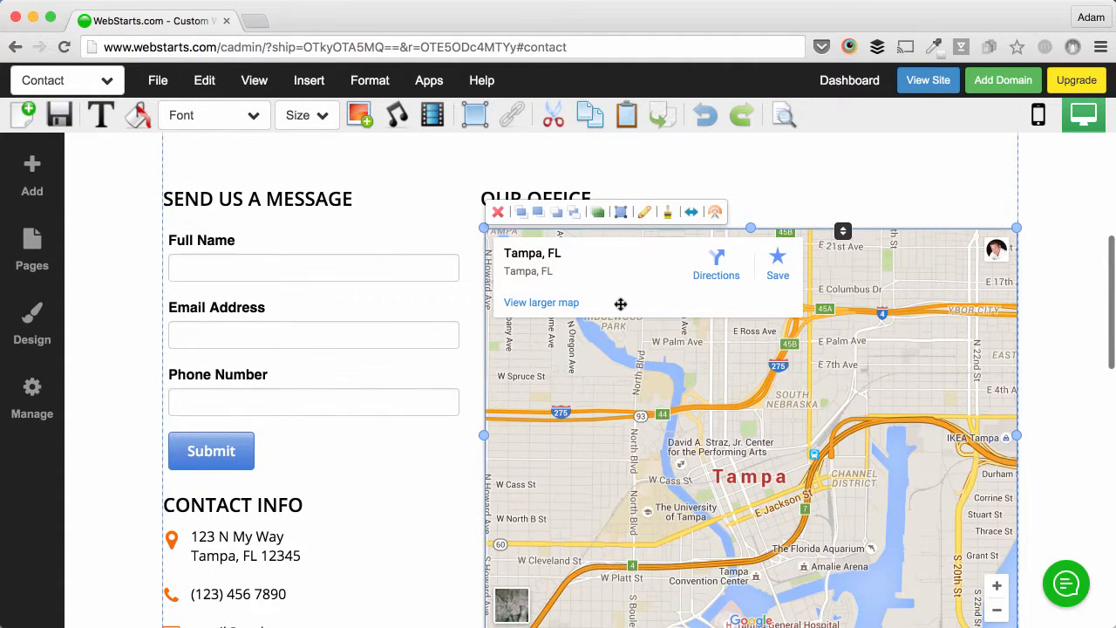
Step: Look up Tampa, FL in the map settings and update the Our Office map
click(644, 212)
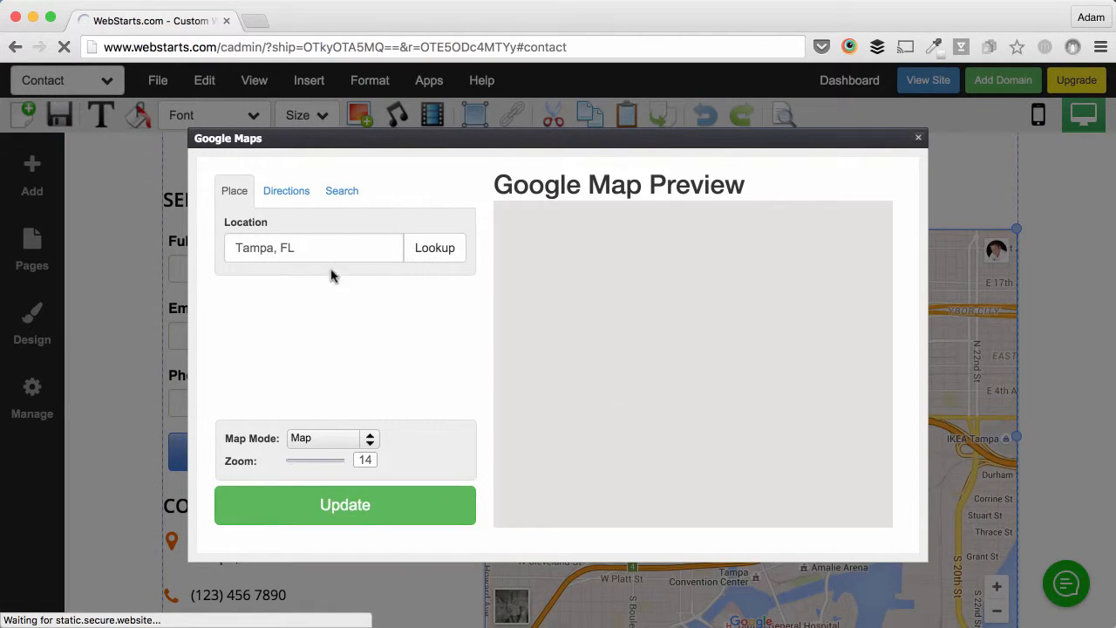
double_click(341, 247)
click(452, 251)
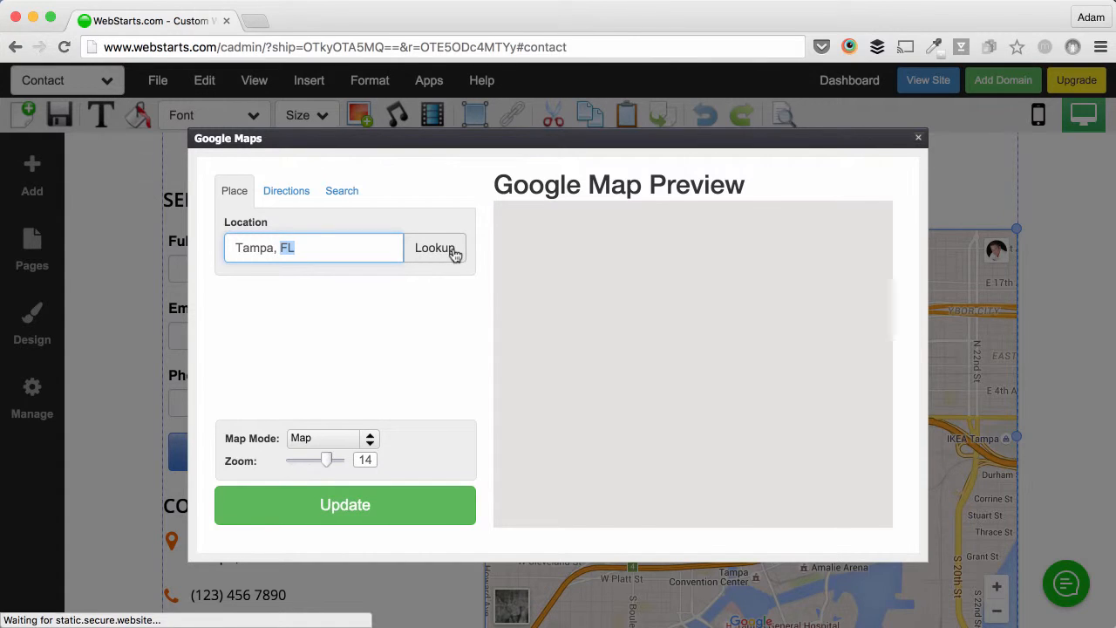
click(363, 507)
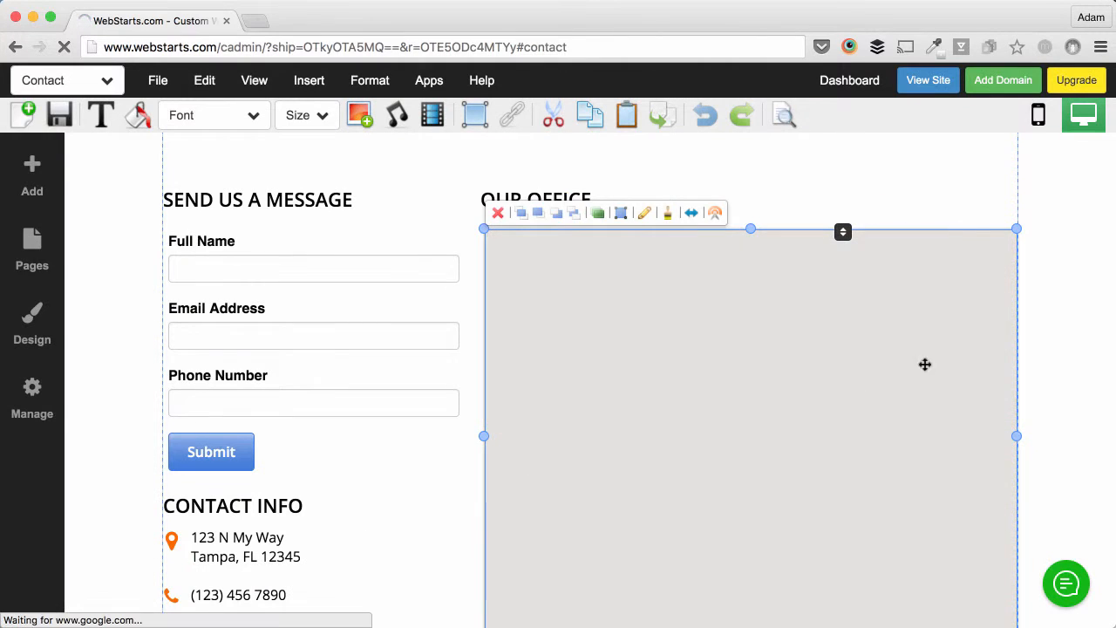
click(1047, 327)
scroll(942, 314, up, 10)
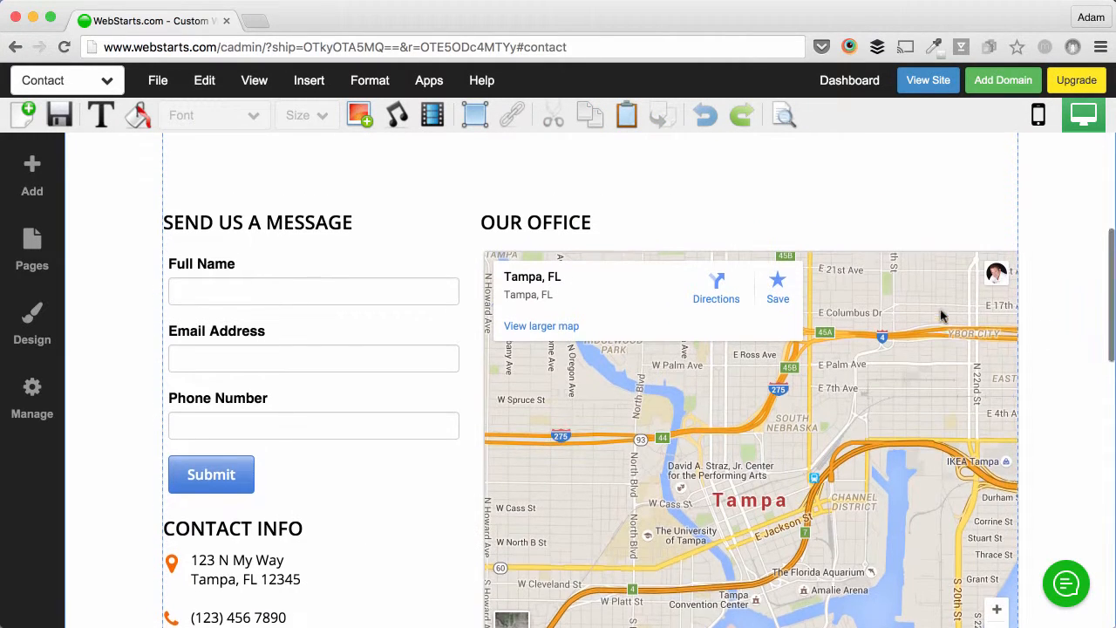
Step: Save the Contact page and bring up the site's page list
click(60, 114)
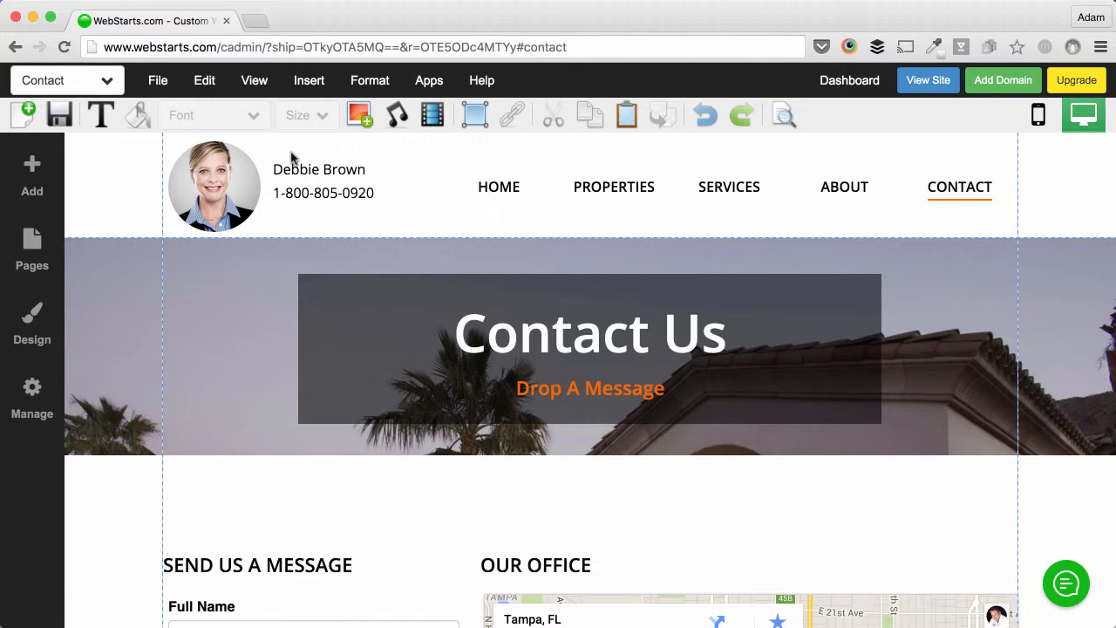
click(109, 81)
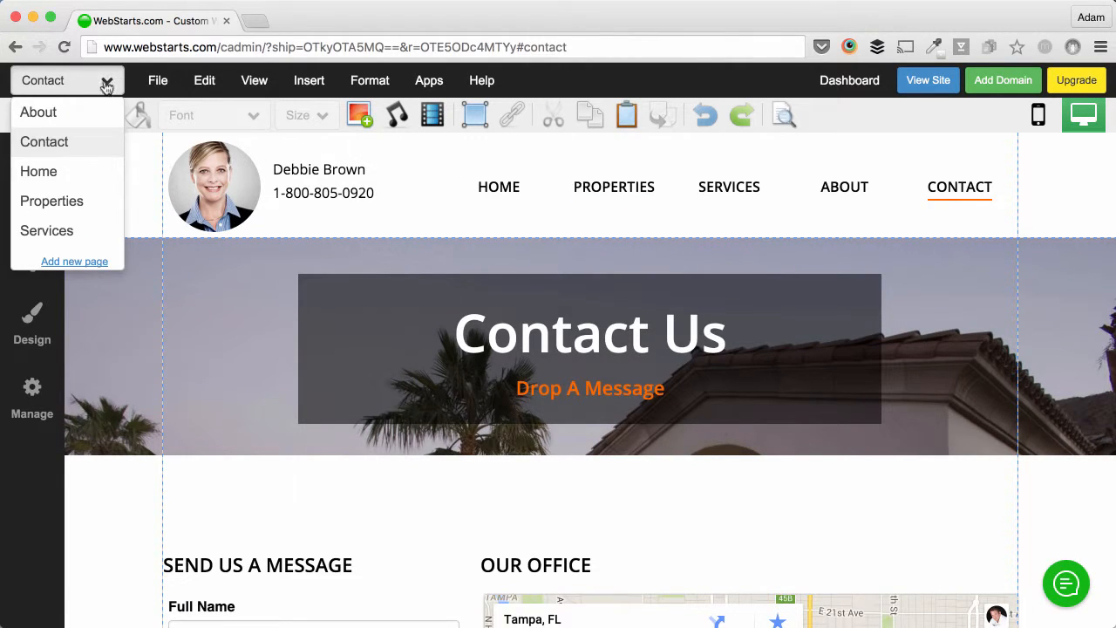
Step: On the Properties page, replace the first listing's photo with the kitchen interior image
click(89, 200)
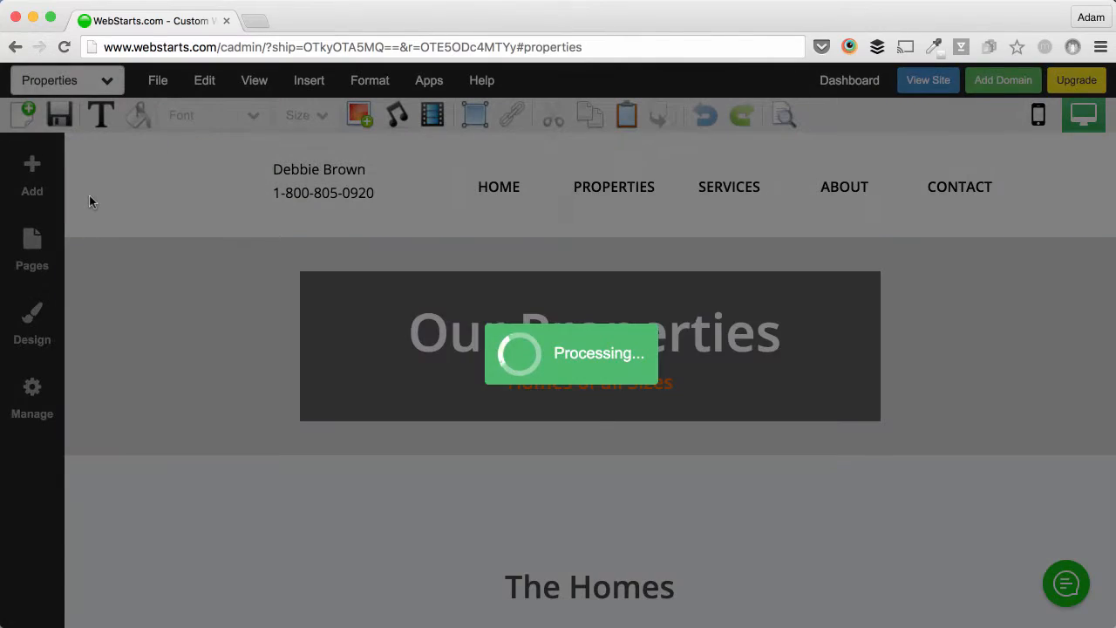
scroll(523, 356, down, 4)
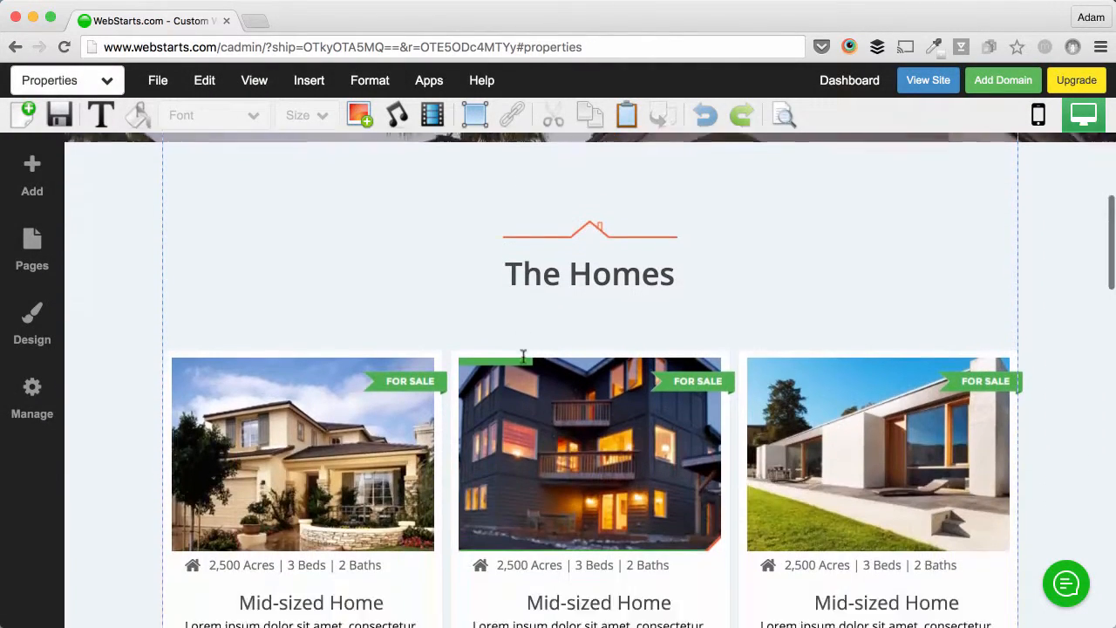
scroll(524, 355, down, 3)
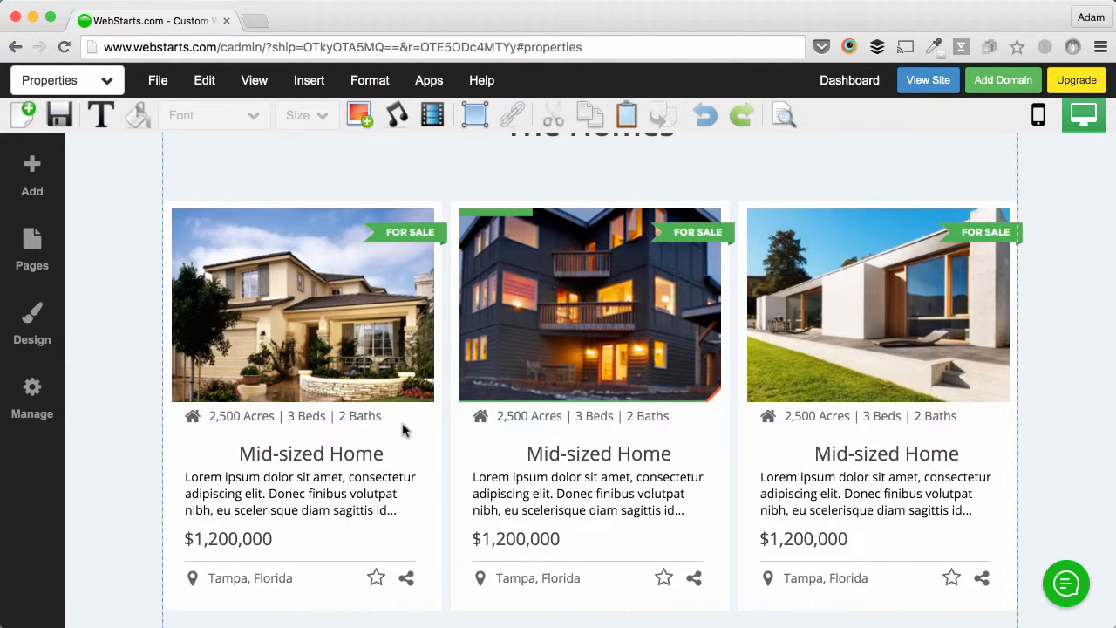
click(349, 367)
double_click(328, 334)
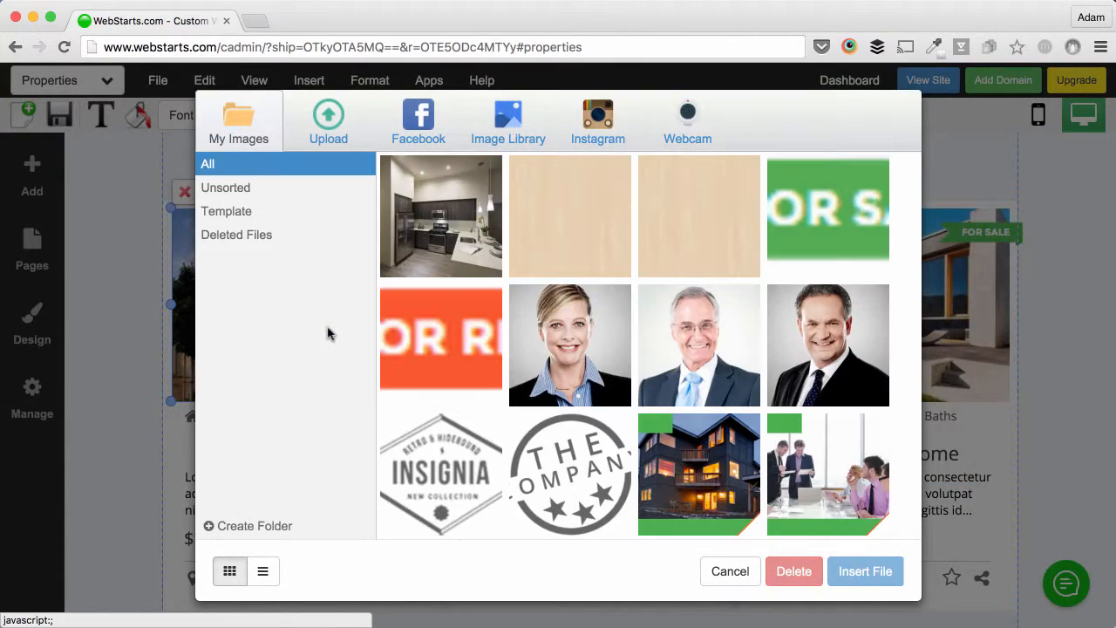
double_click(445, 225)
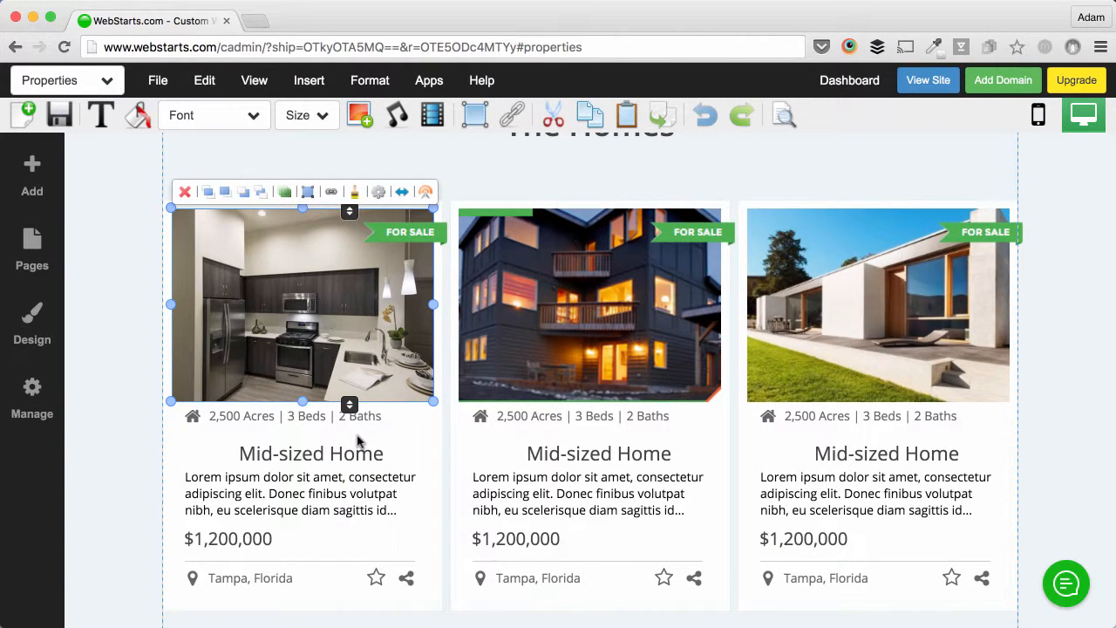
Step: Check the first card's amenities and description text, then save the Properties page
click(378, 417)
click(390, 394)
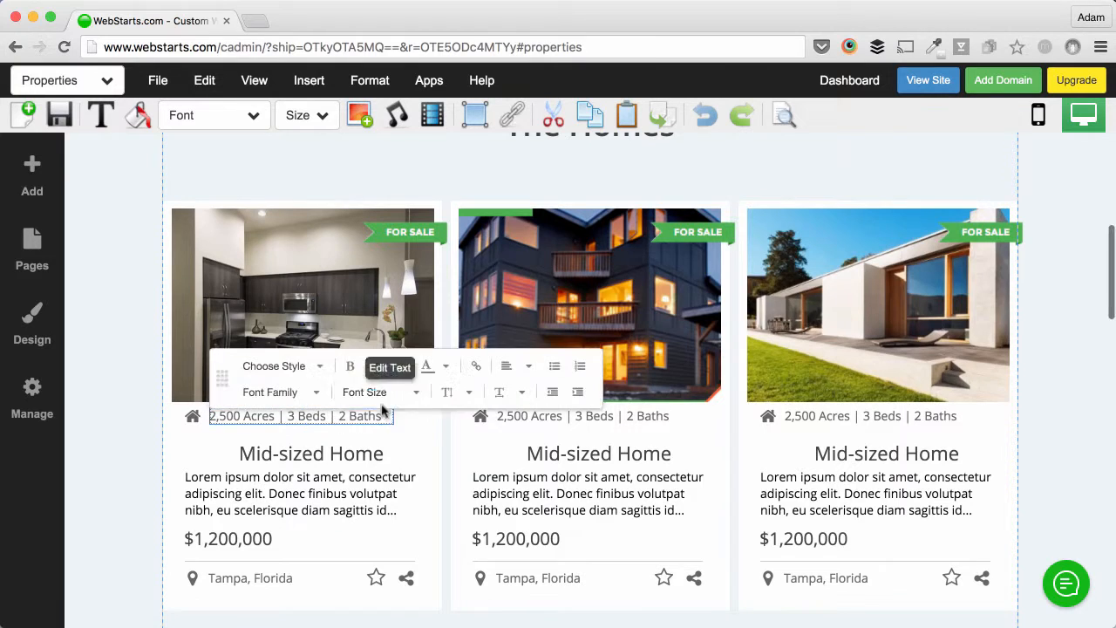
click(353, 461)
click(349, 482)
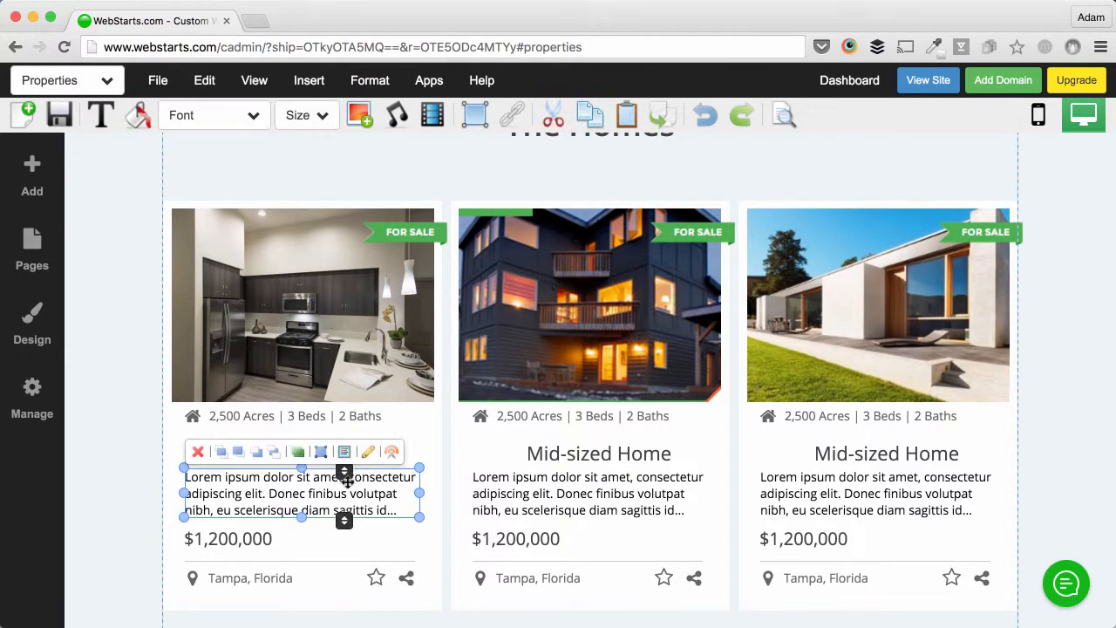
click(370, 453)
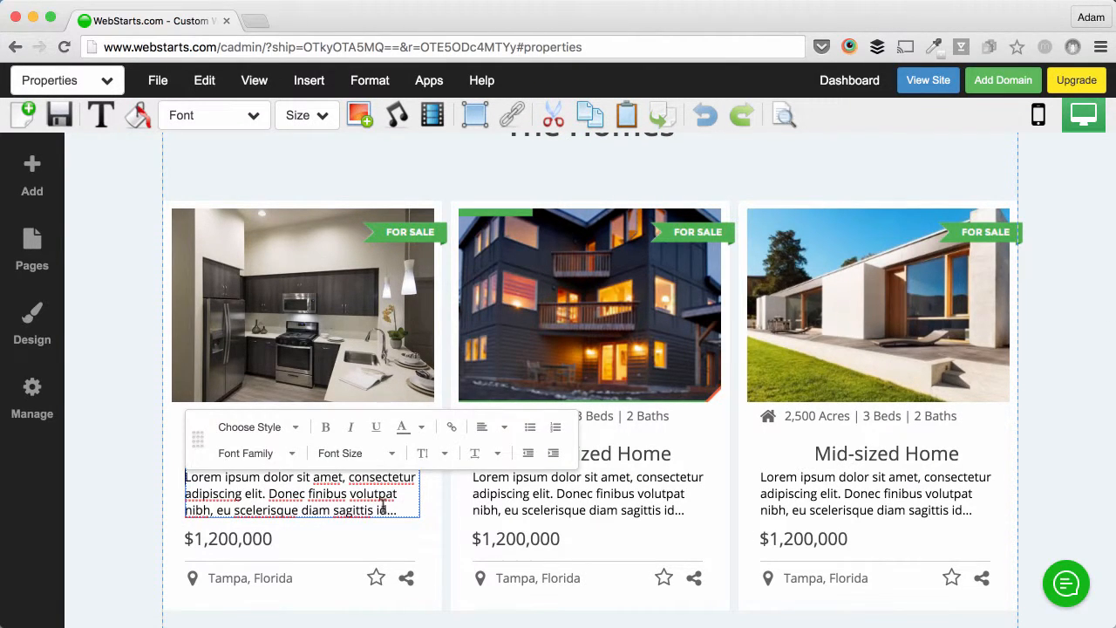
scroll(384, 506, down, 5)
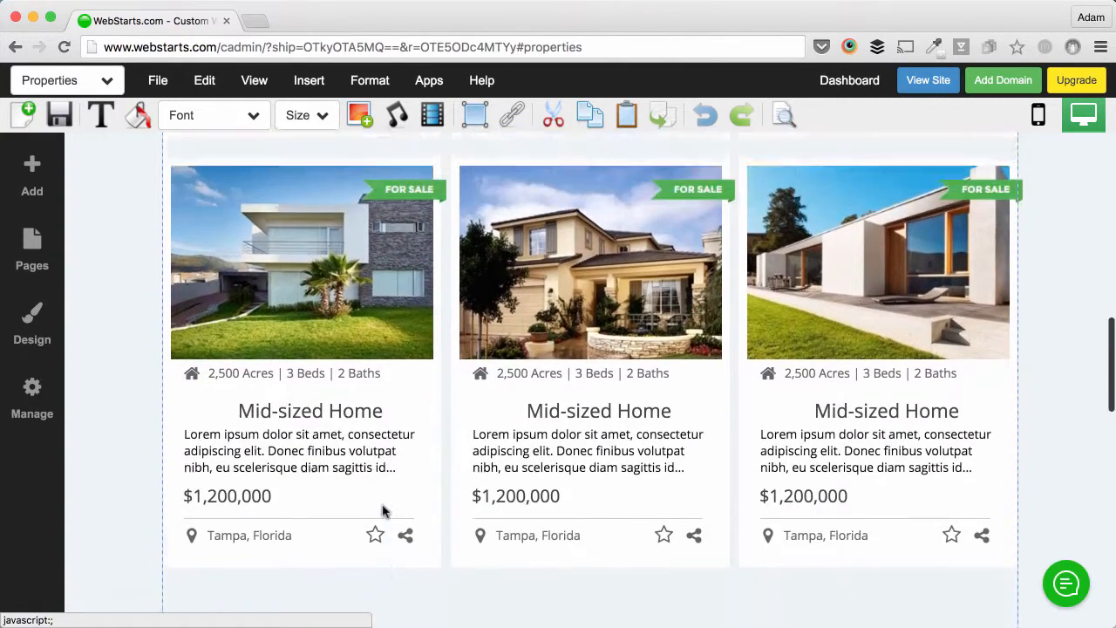
scroll(384, 512, up, 10)
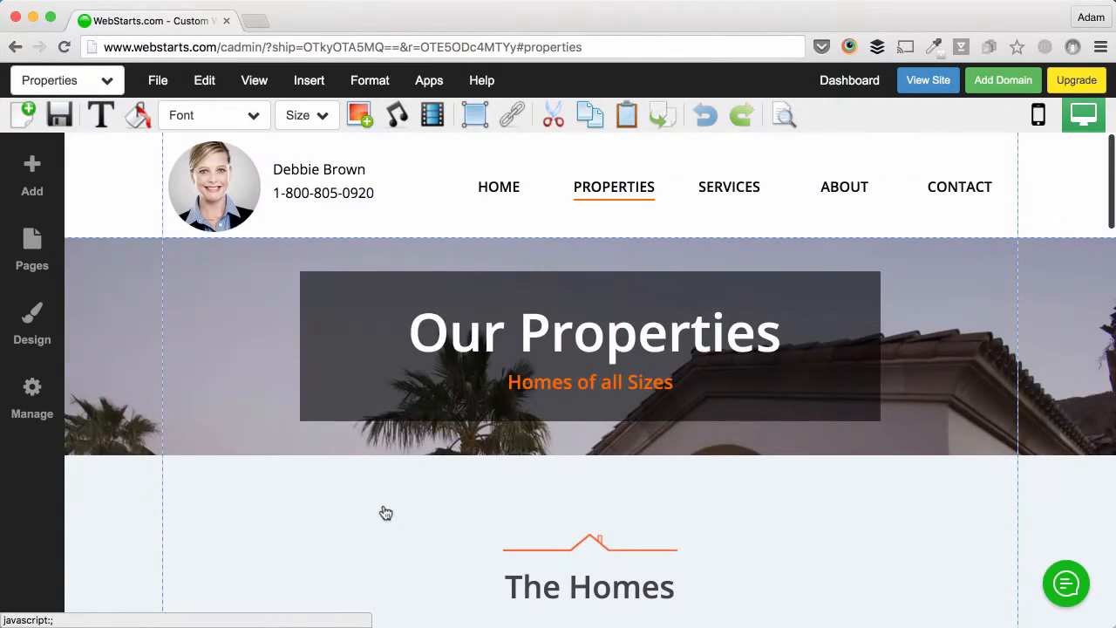
click(61, 126)
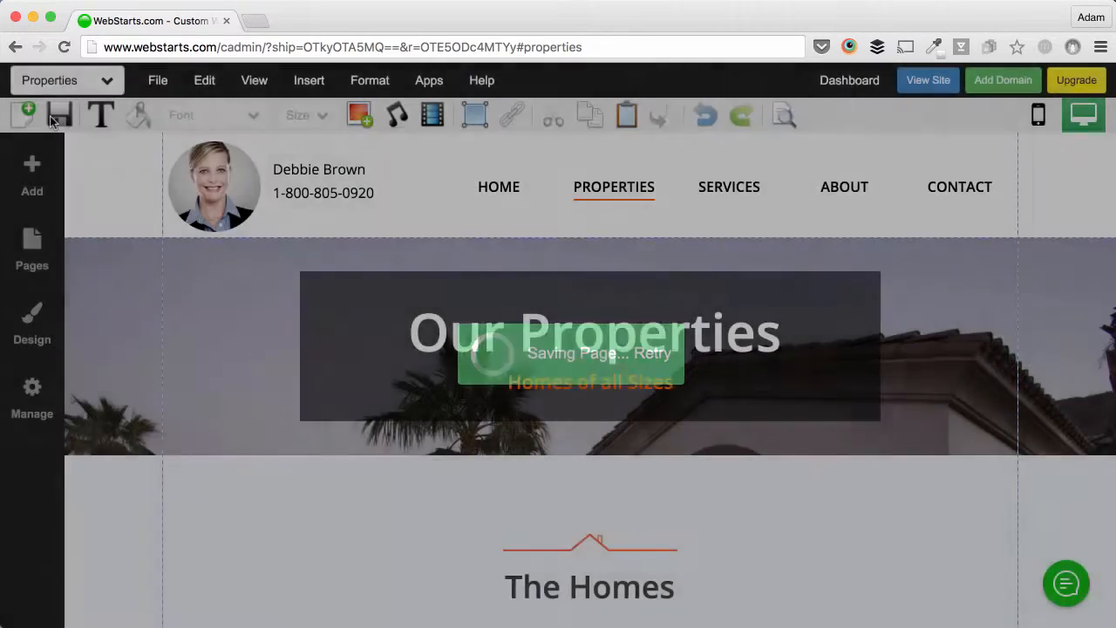
click(105, 82)
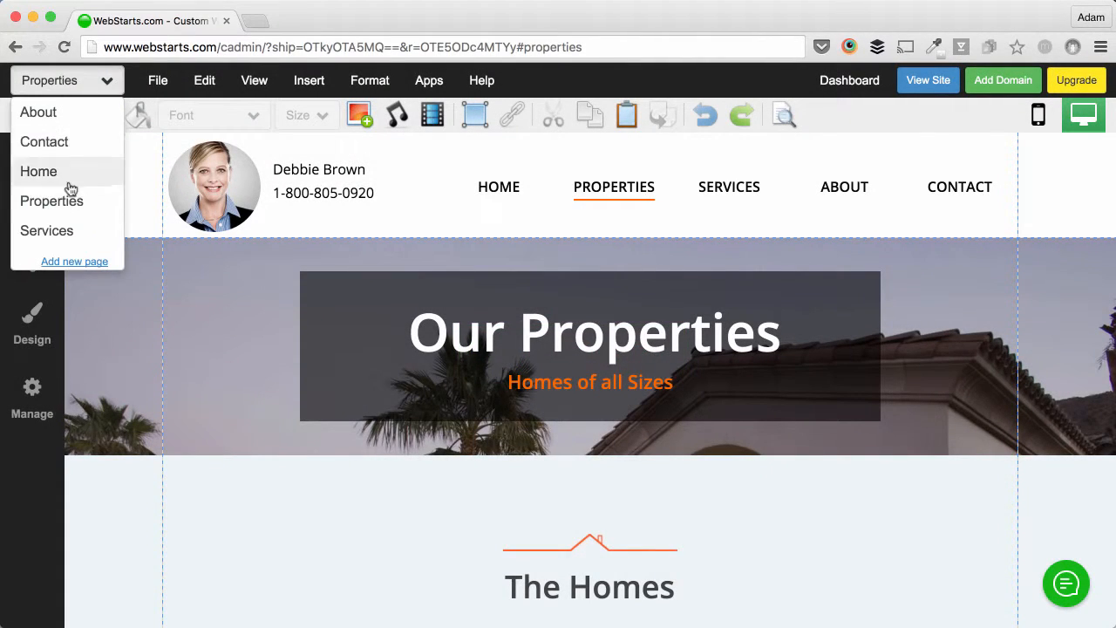
Step: On the Services page, delete the Residential, Asset Management and Financial Support pictures
click(63, 230)
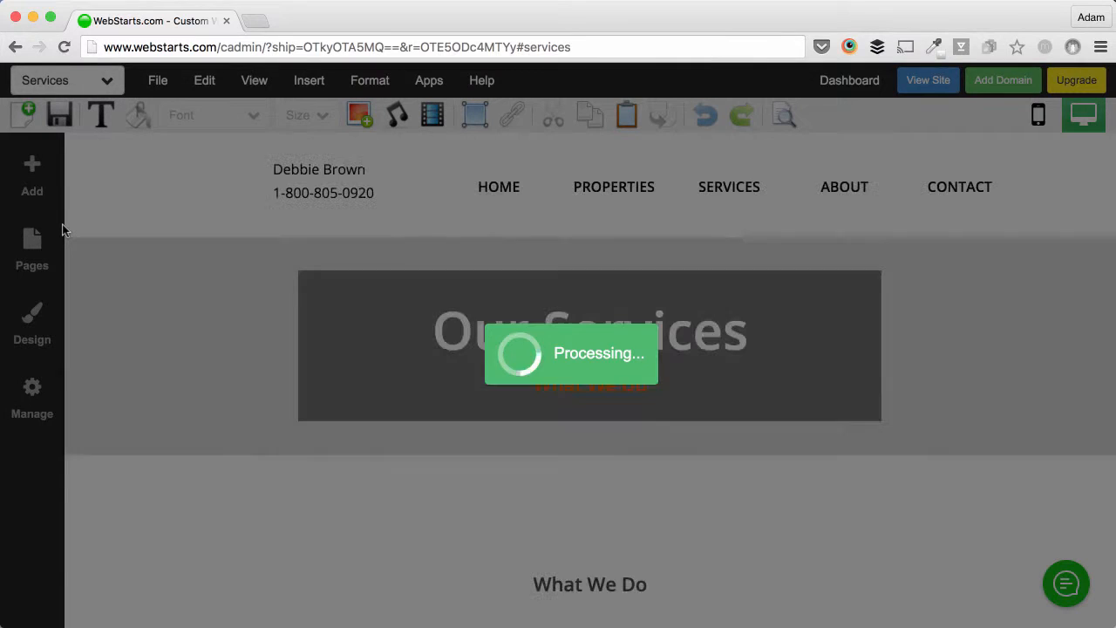
scroll(642, 518, down, 3)
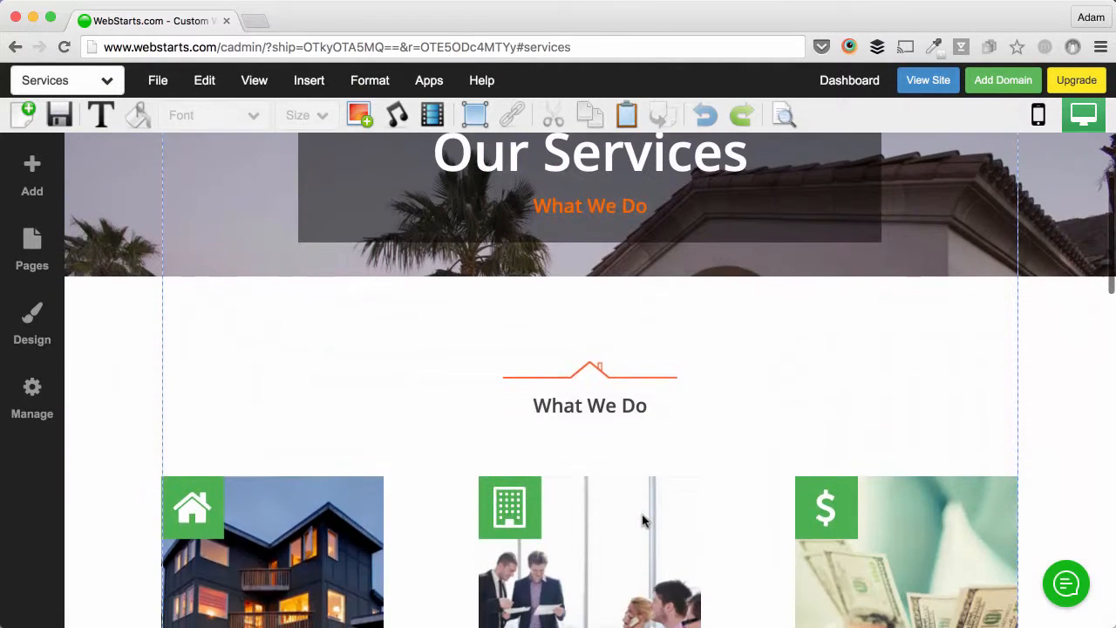
scroll(643, 521, down, 1)
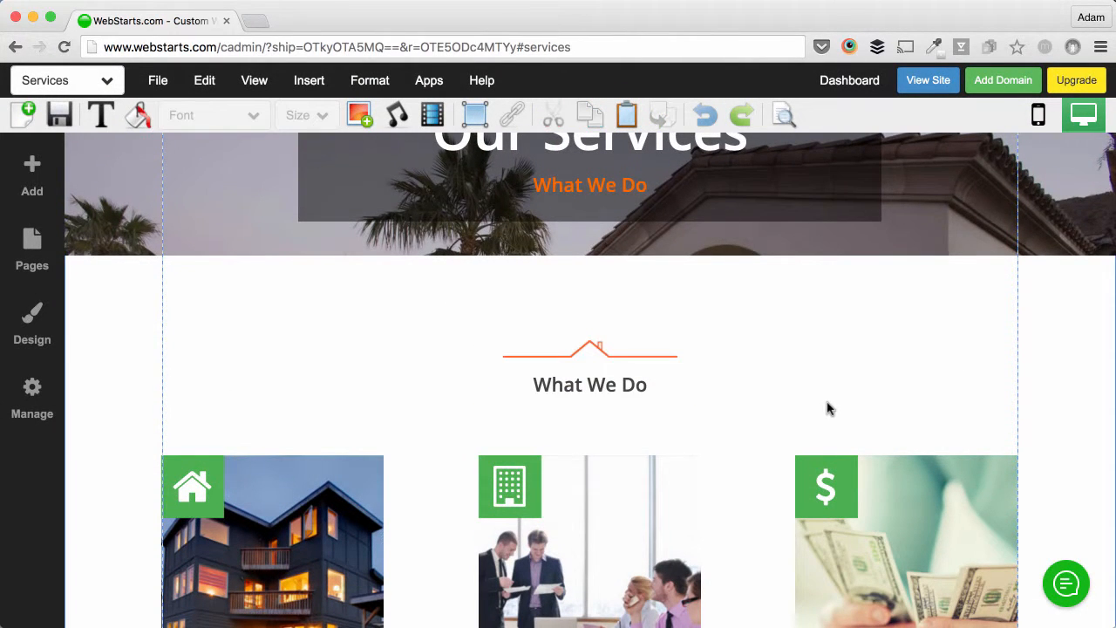
scroll(829, 409, down, 3)
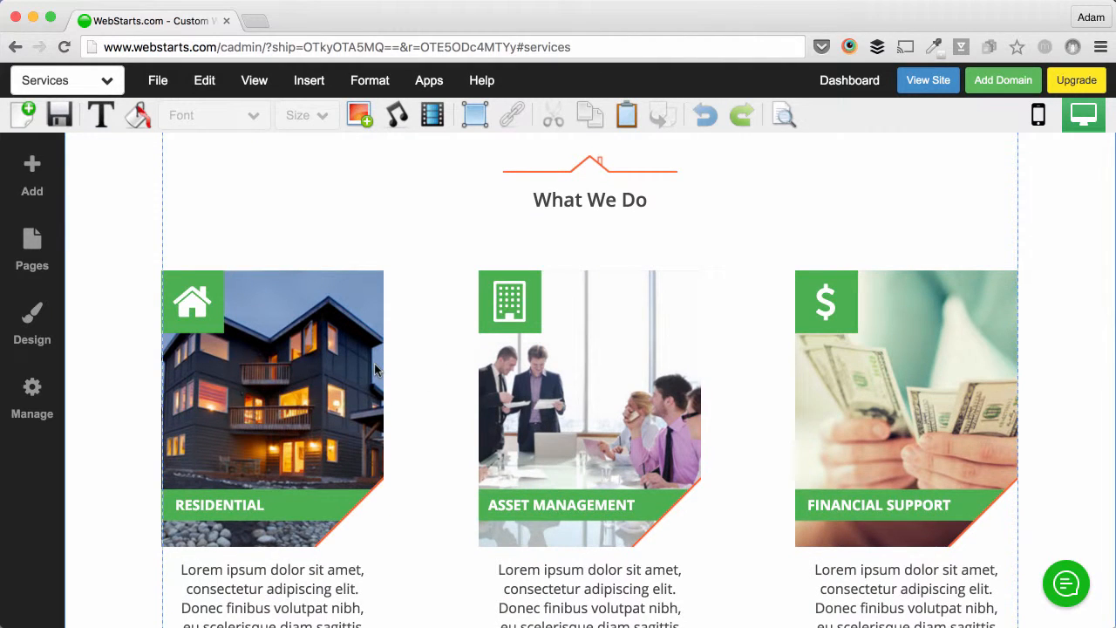
click(319, 347)
click(174, 254)
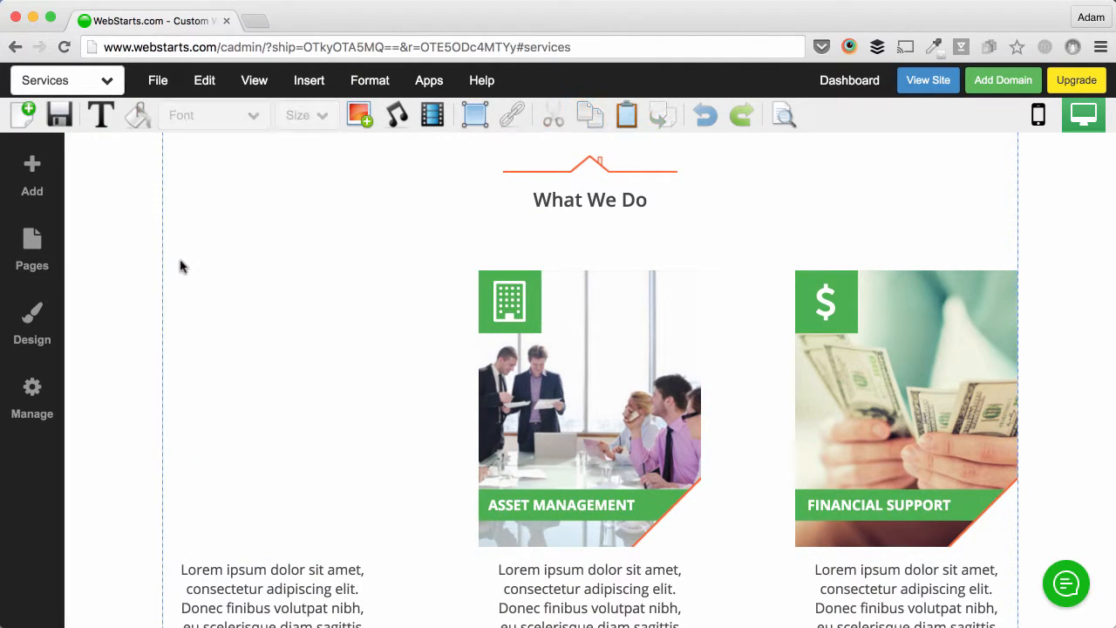
click(602, 308)
click(492, 253)
click(994, 329)
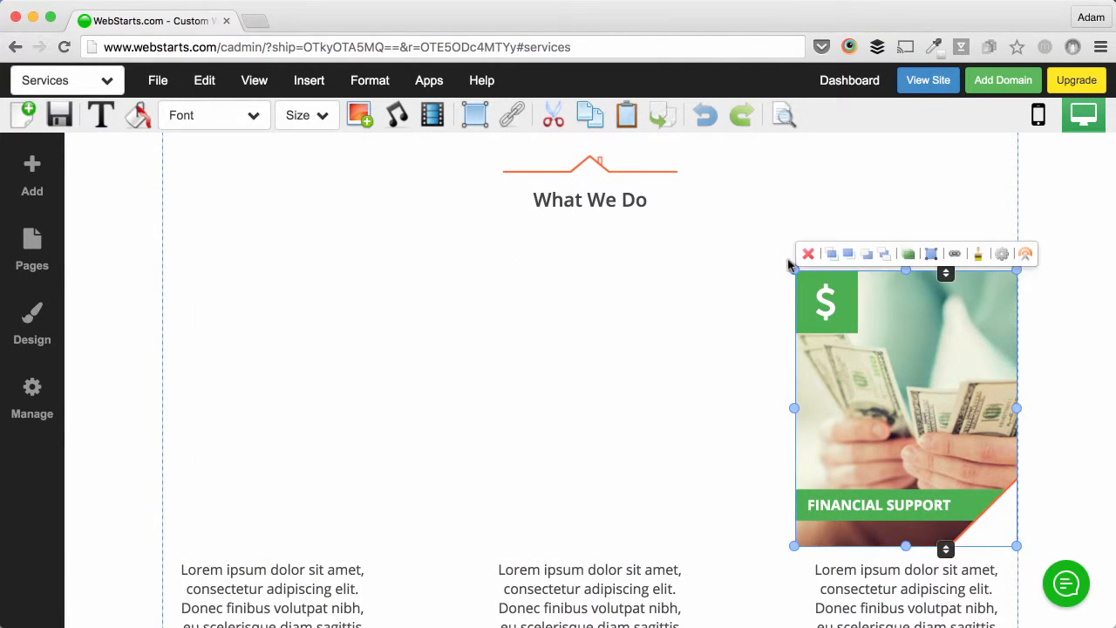
click(809, 255)
Step: Delete the three lorem text blocks under What We Do
scroll(859, 397, down, 3)
click(864, 418)
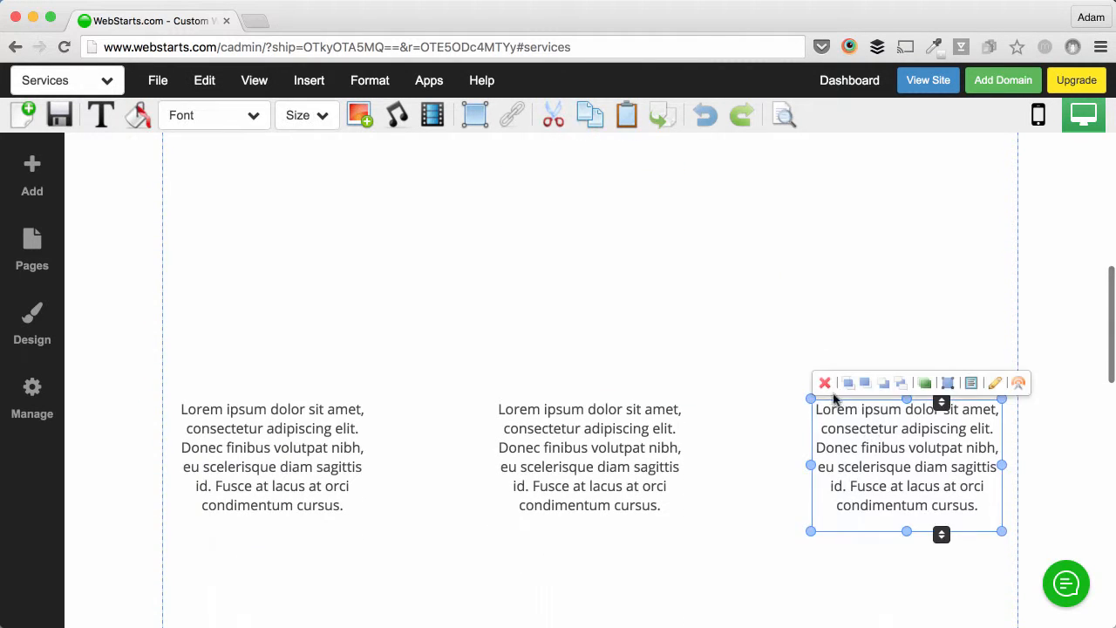
click(825, 384)
click(616, 439)
click(510, 386)
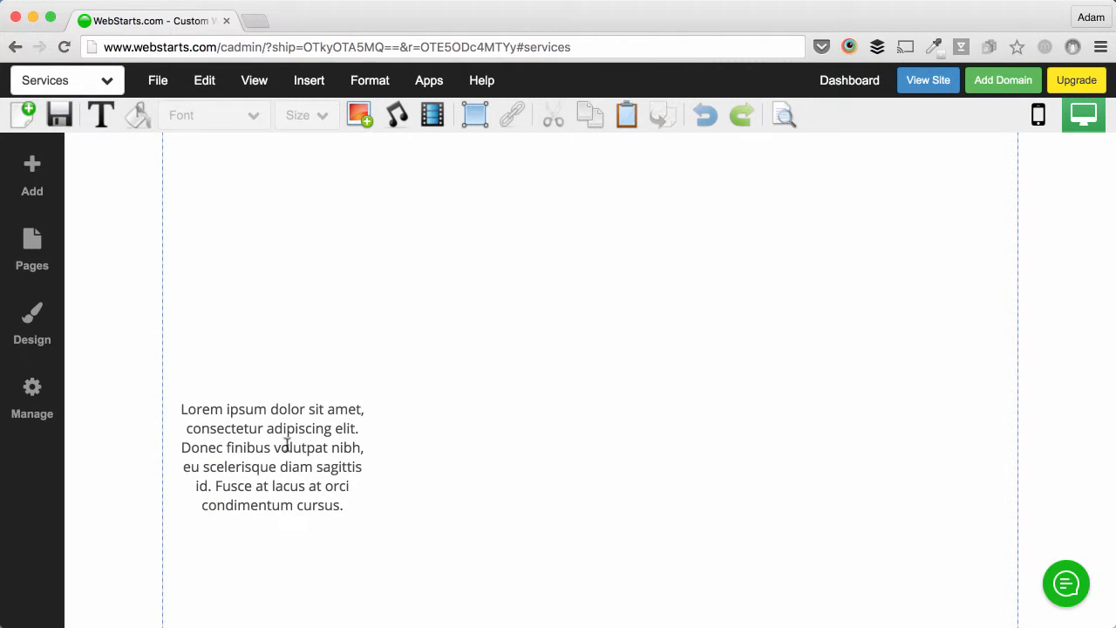
click(287, 441)
click(188, 383)
scroll(307, 433, up, 2)
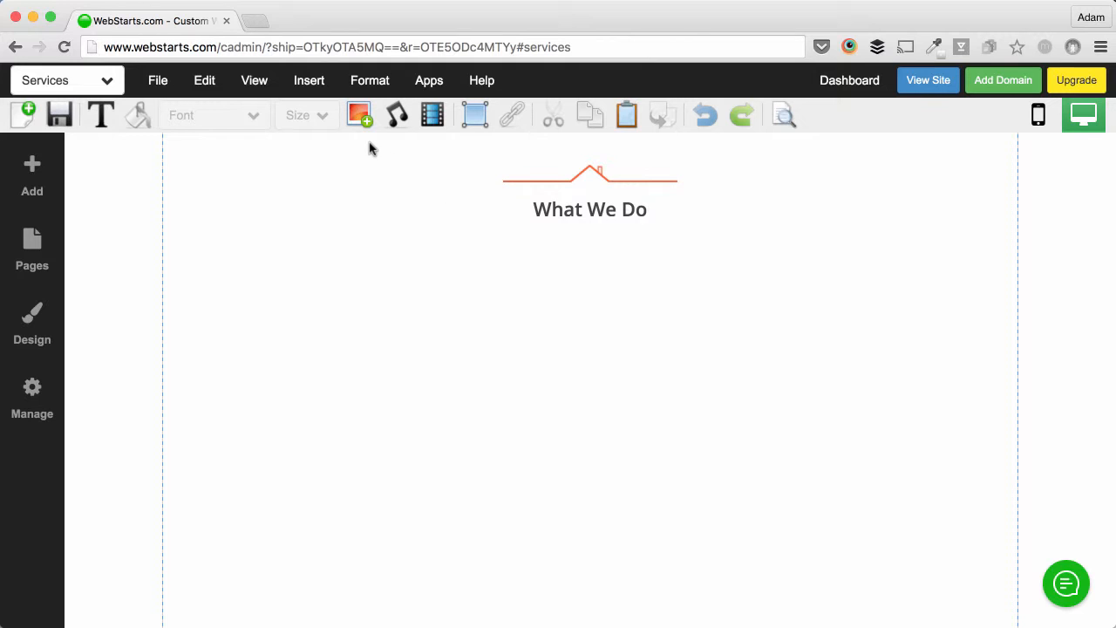
Step: Embed the IDX property-search URL as an iframe under What We Do
click(428, 79)
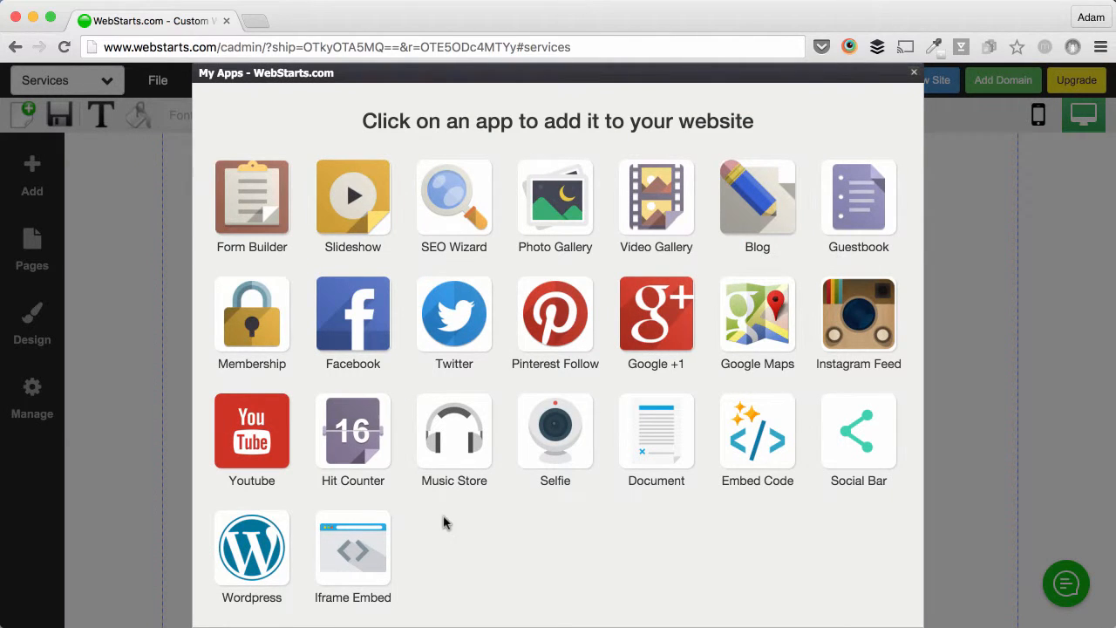
click(343, 555)
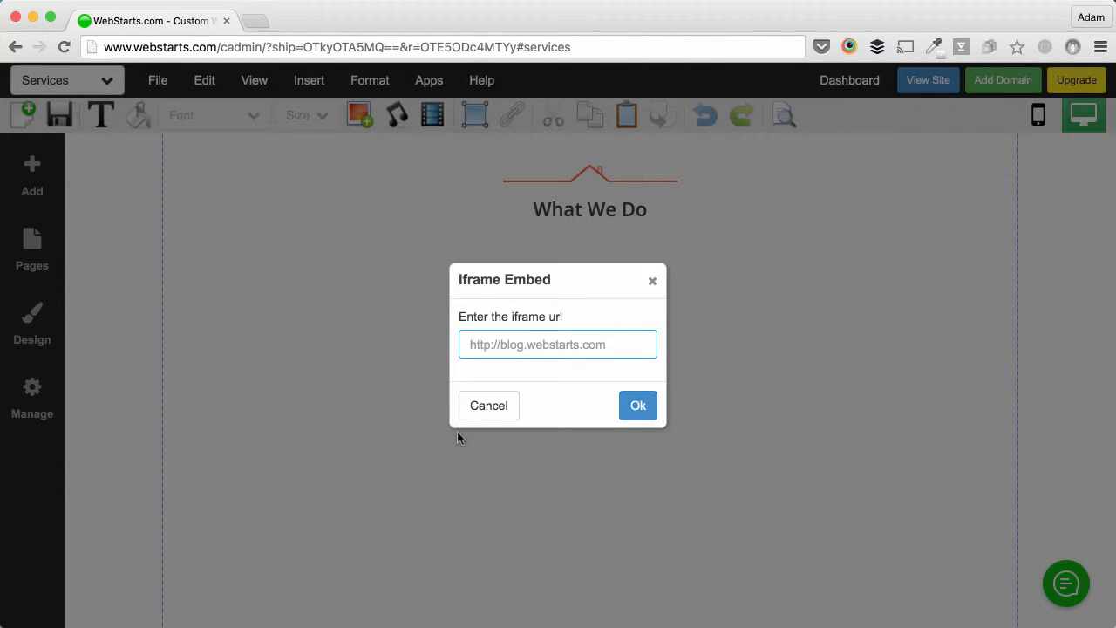
right_click(515, 352)
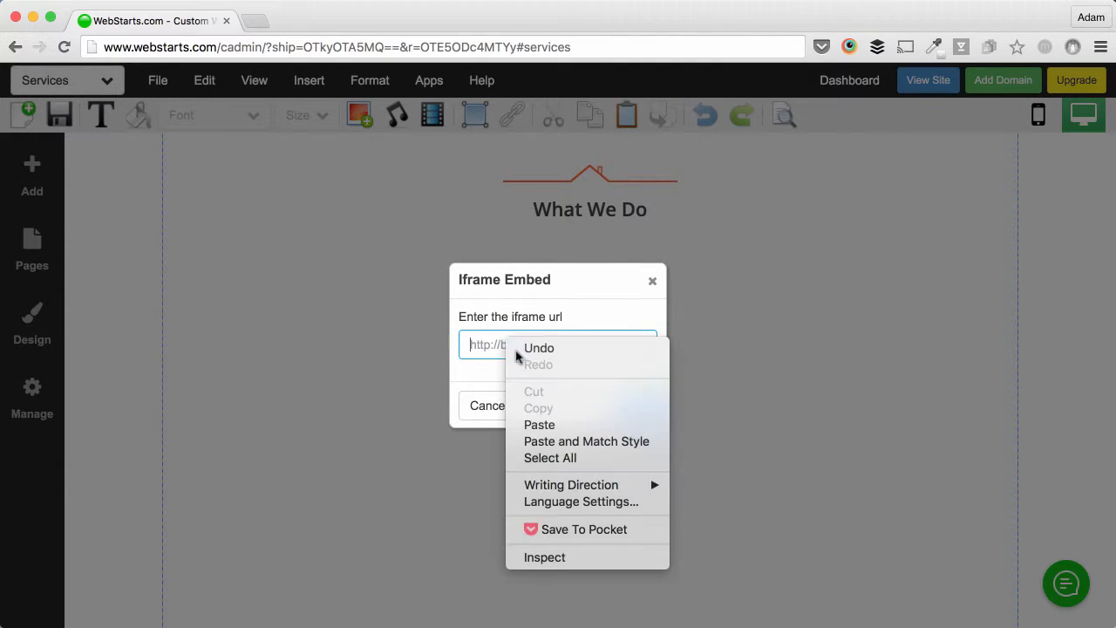
click(563, 426)
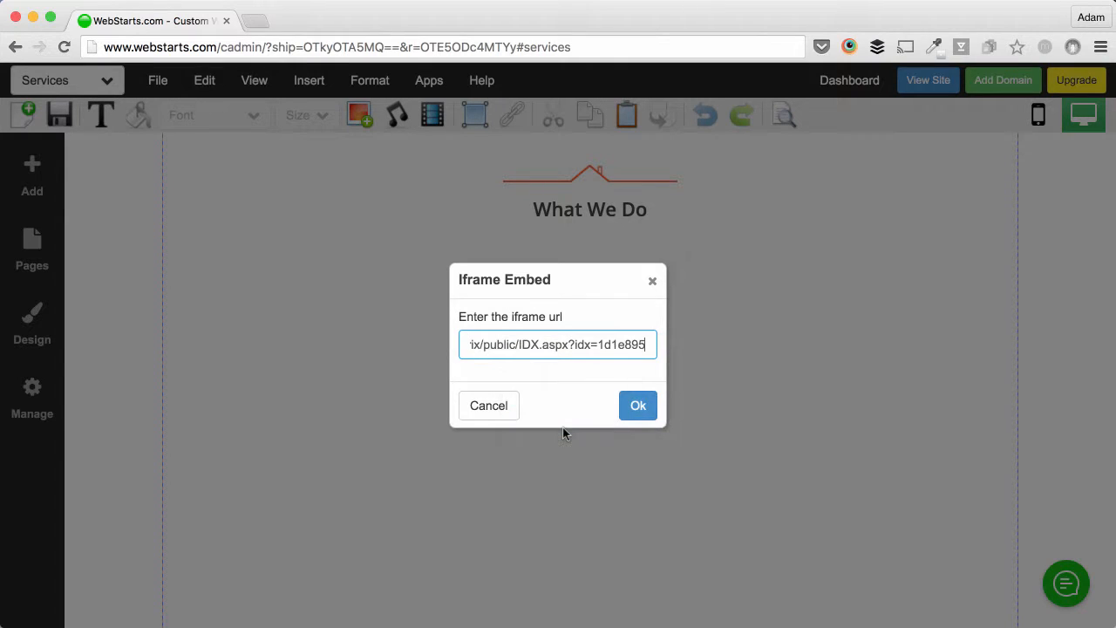
click(639, 410)
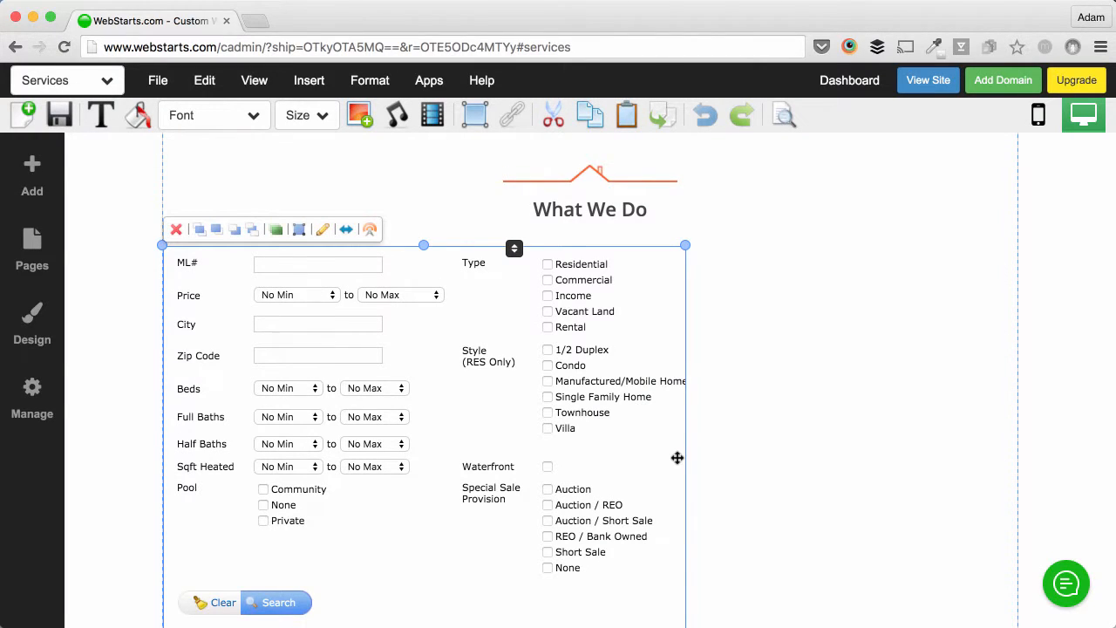
Step: Stretch the iframe to full page width, shorten its height, and save the Services page
scroll(677, 458, down, 2)
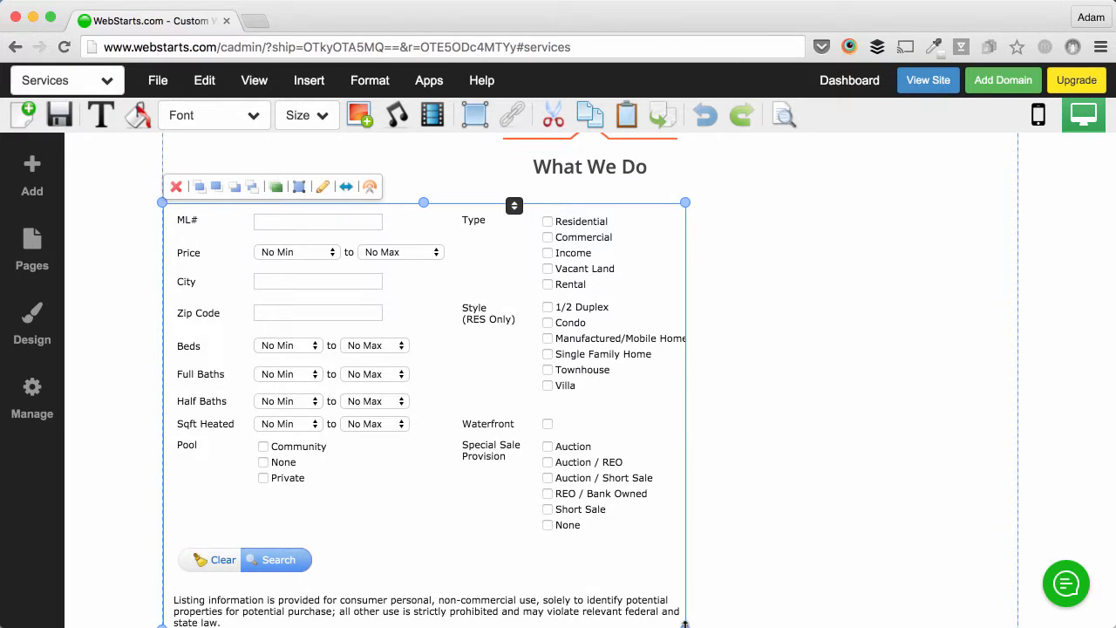
drag(686, 624, 1014, 597)
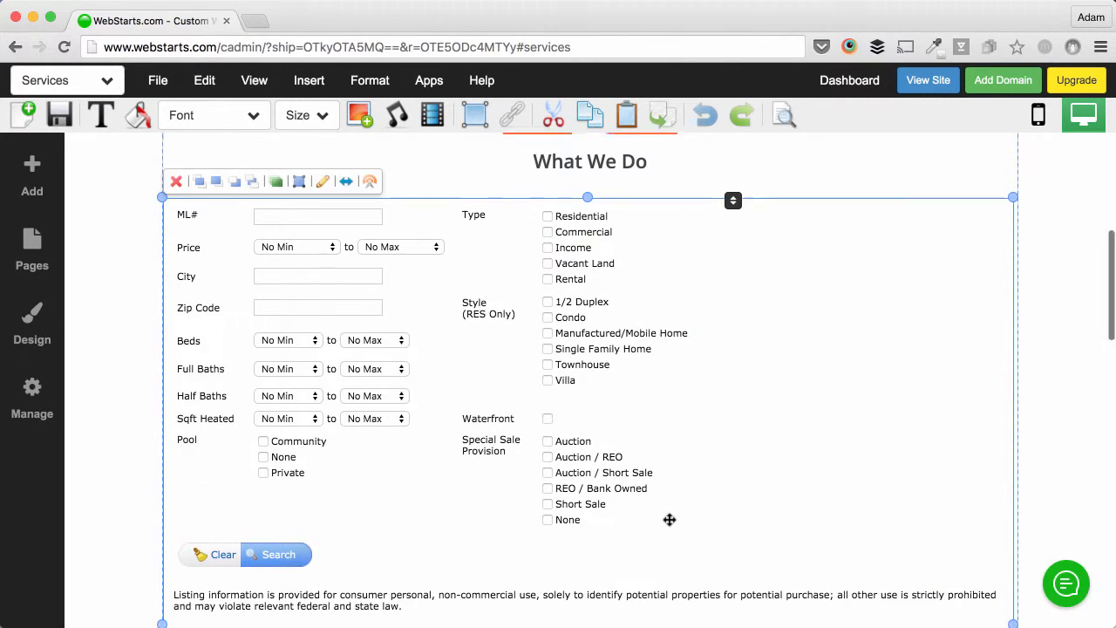
scroll(668, 519, down, 2)
scroll(669, 520, down, 5)
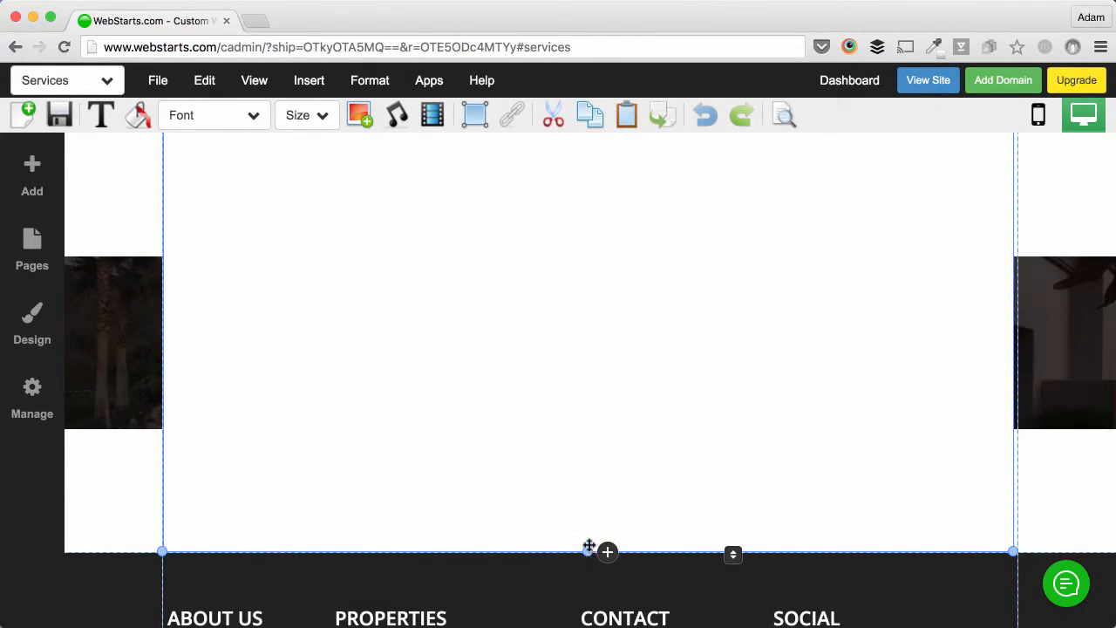
drag(589, 547, 588, 227)
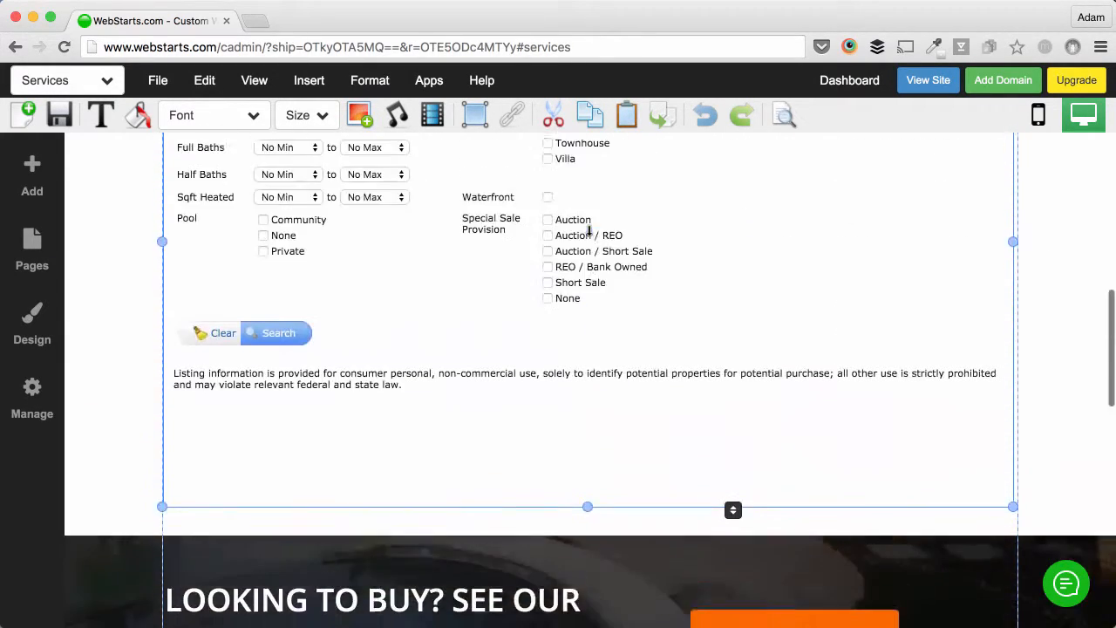
click(60, 114)
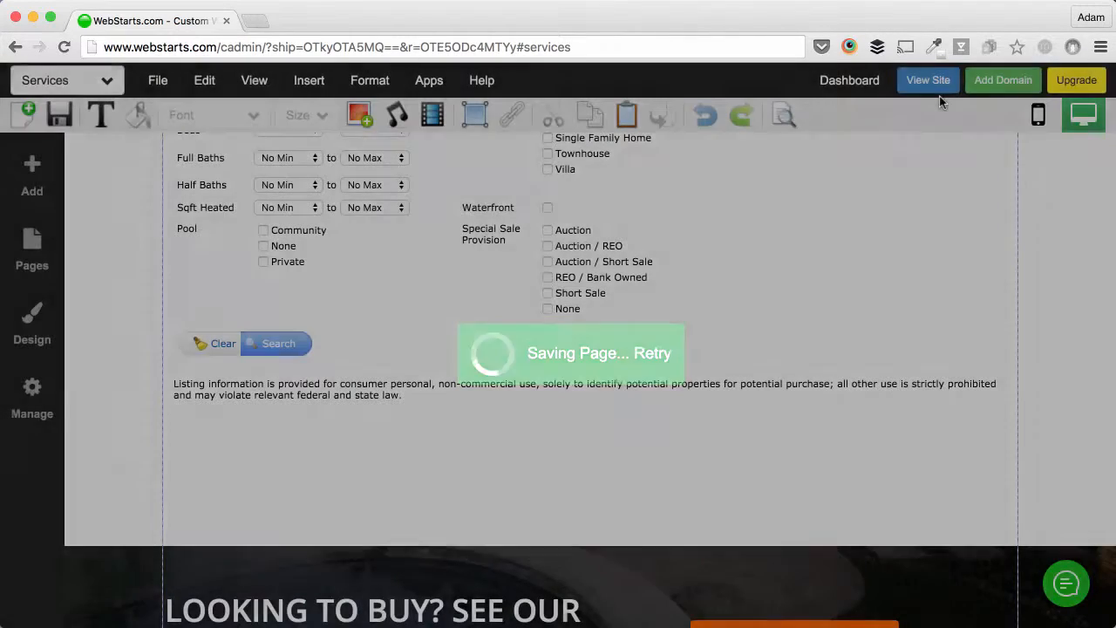
Step: Open the live site and run a test property search with '3' in City
click(927, 82)
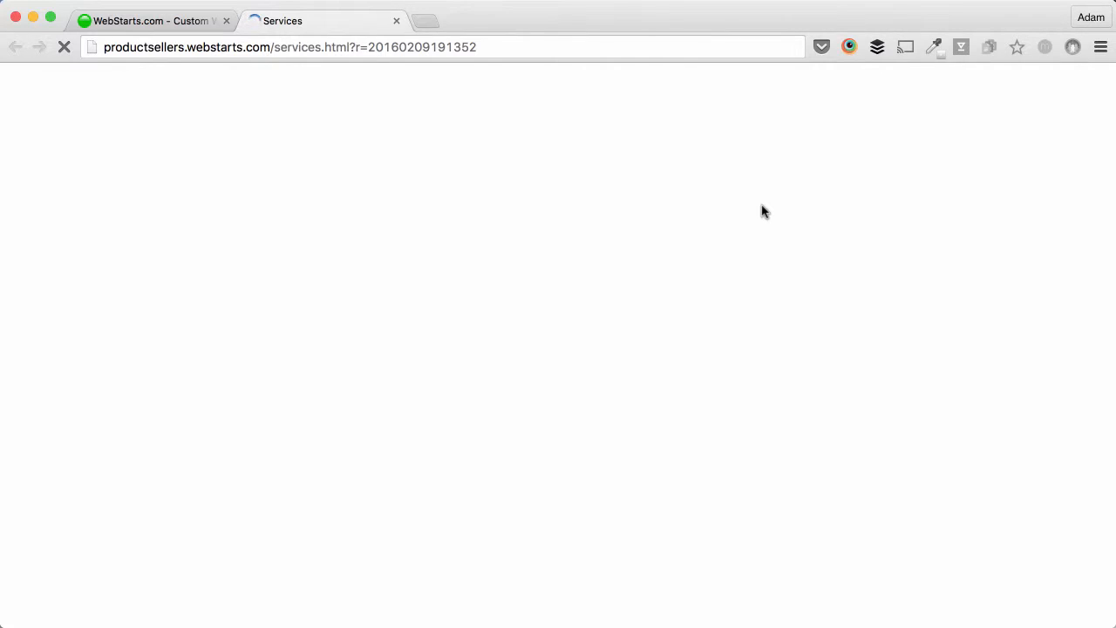
scroll(618, 358, down, 5)
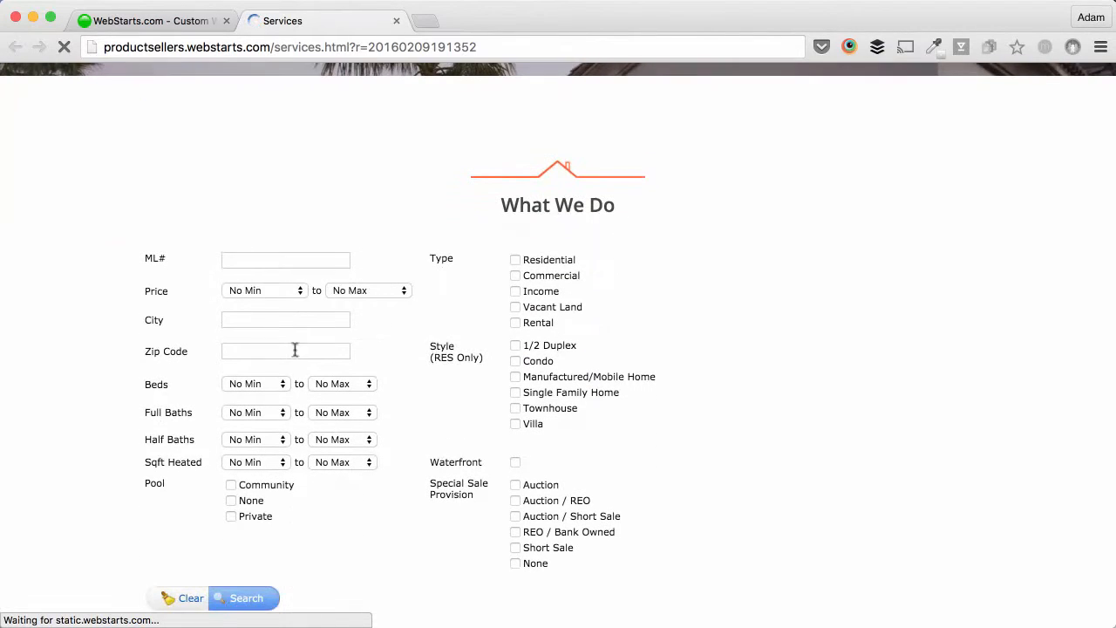
click(252, 316)
text(33510)
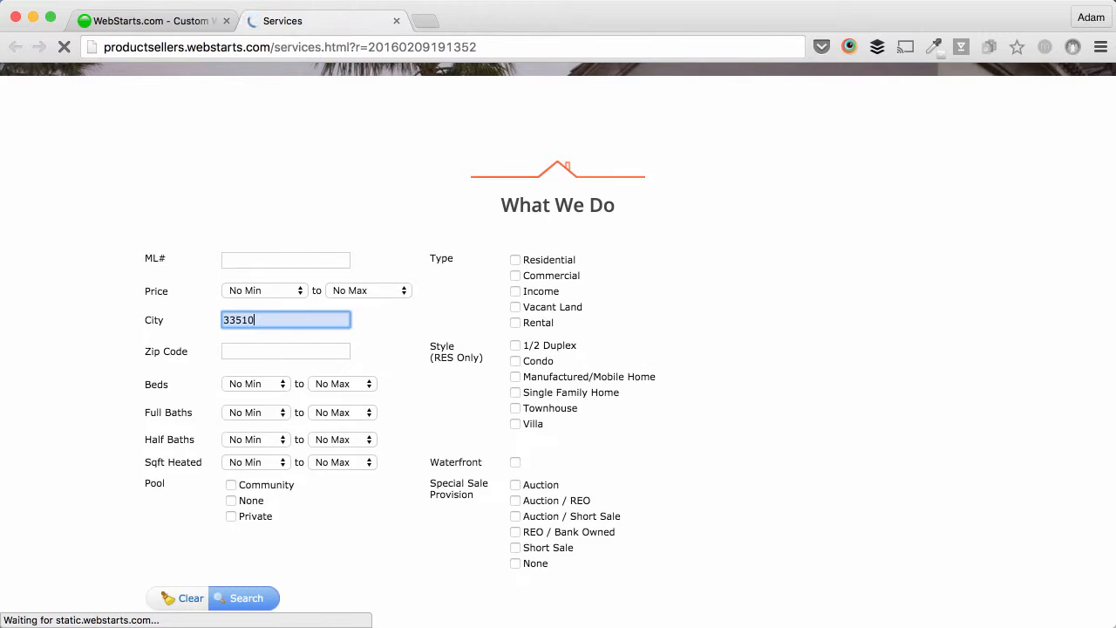
key(Return)
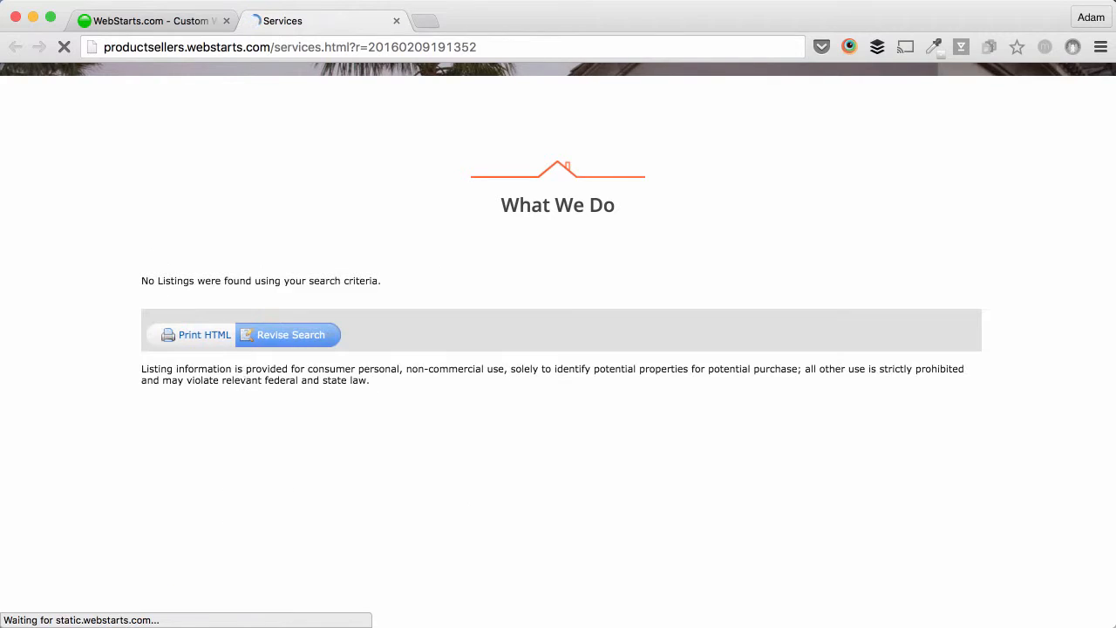
Step: Search properties by zip code 33510 only, with the City field cleared
click(298, 338)
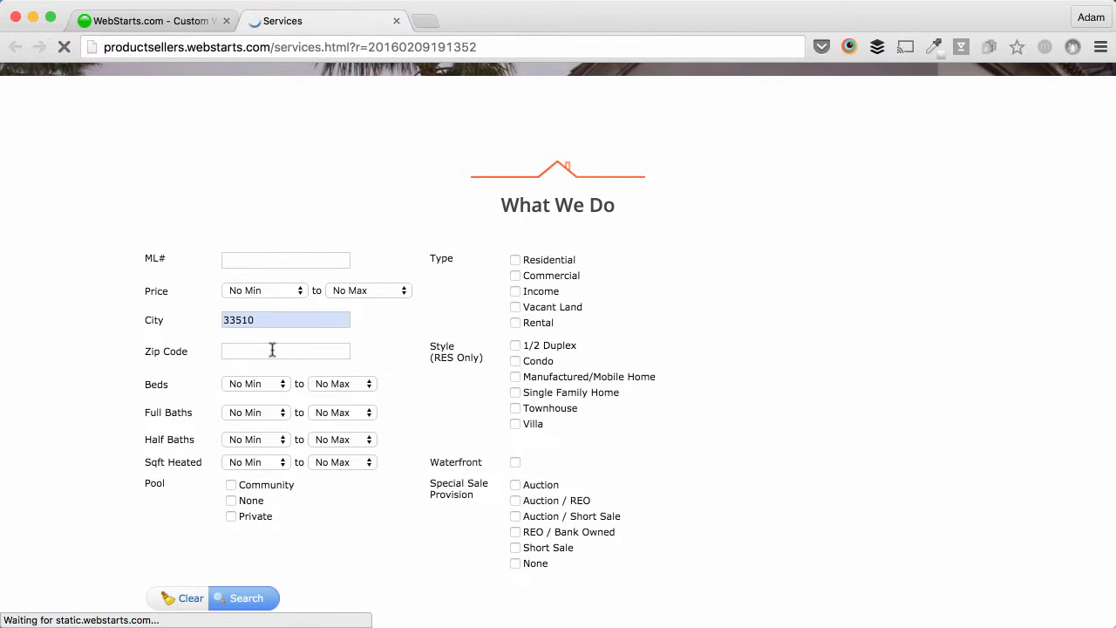
click(273, 350)
text(33510)
key(Return)
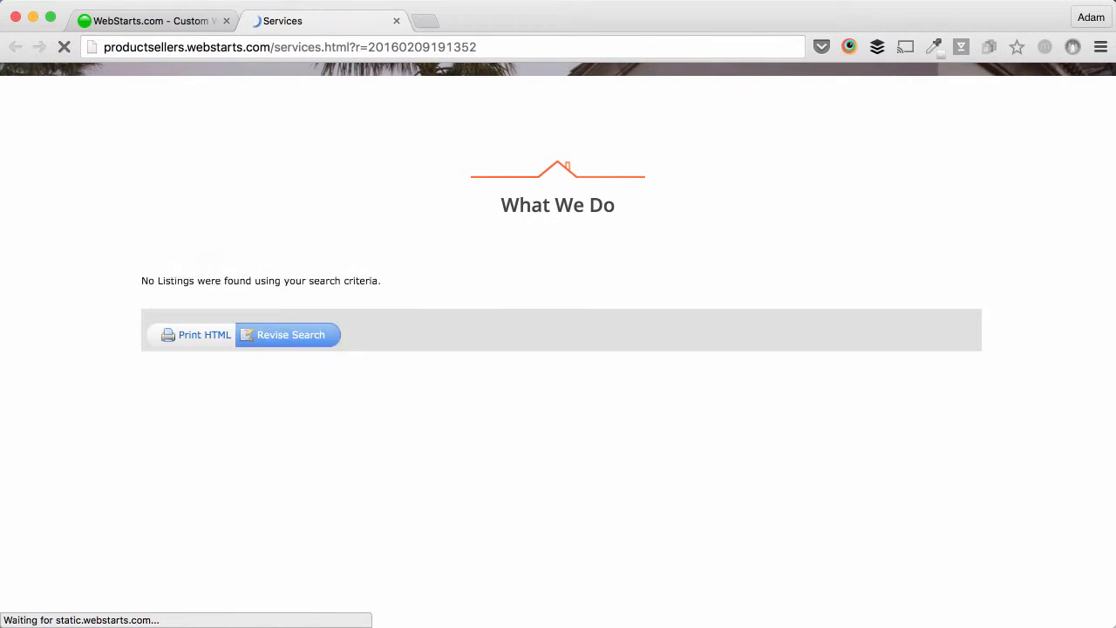
click(294, 338)
double_click(274, 320)
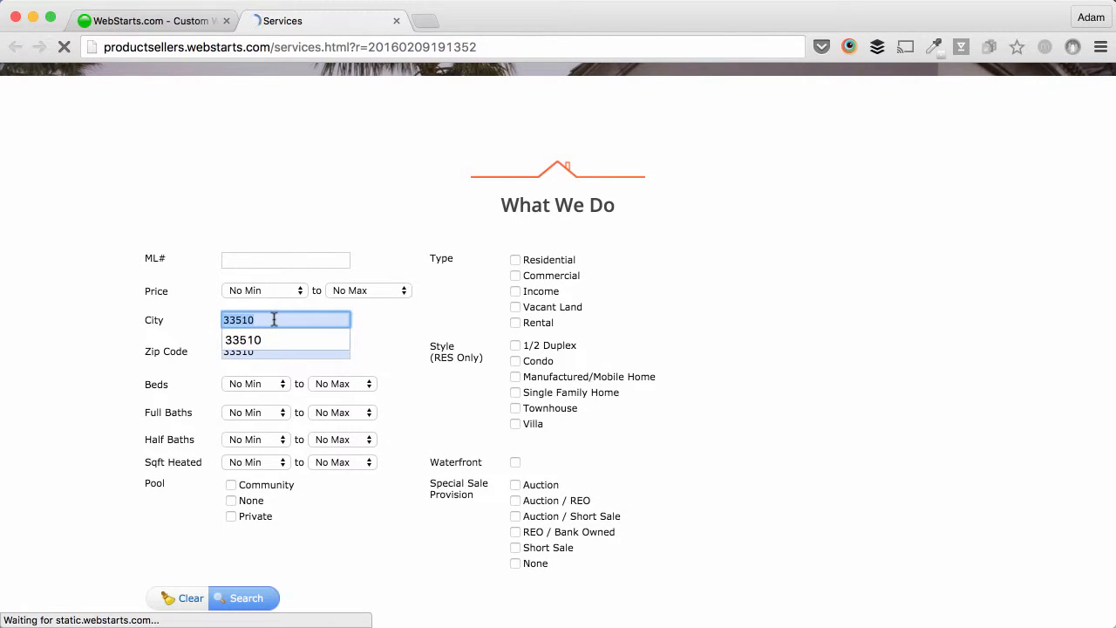
key(BackSpace)
click(253, 598)
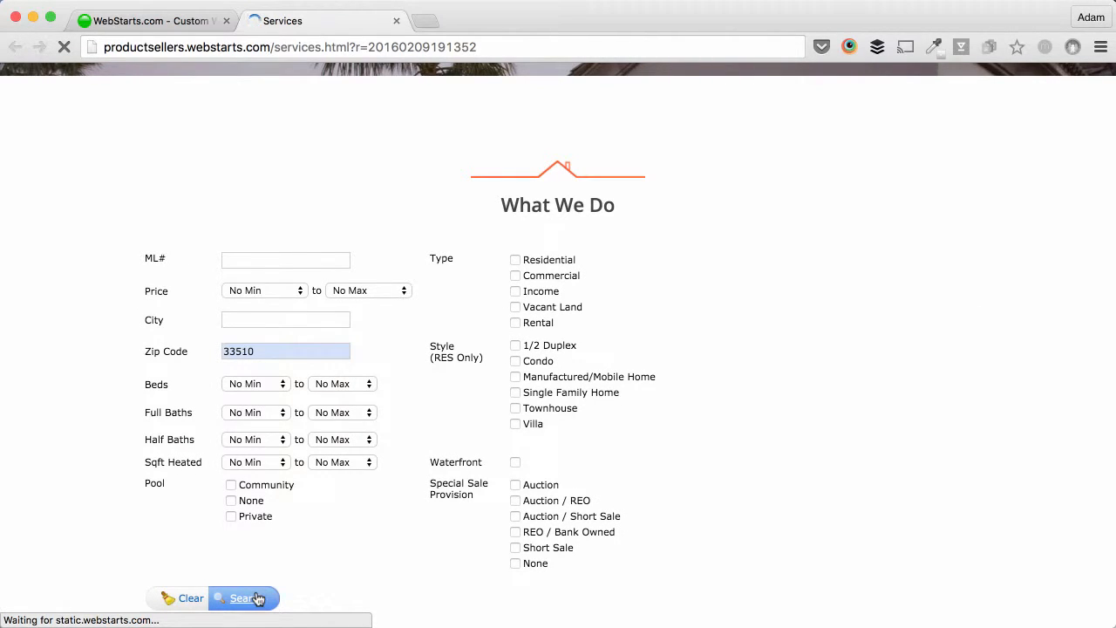
click(261, 349)
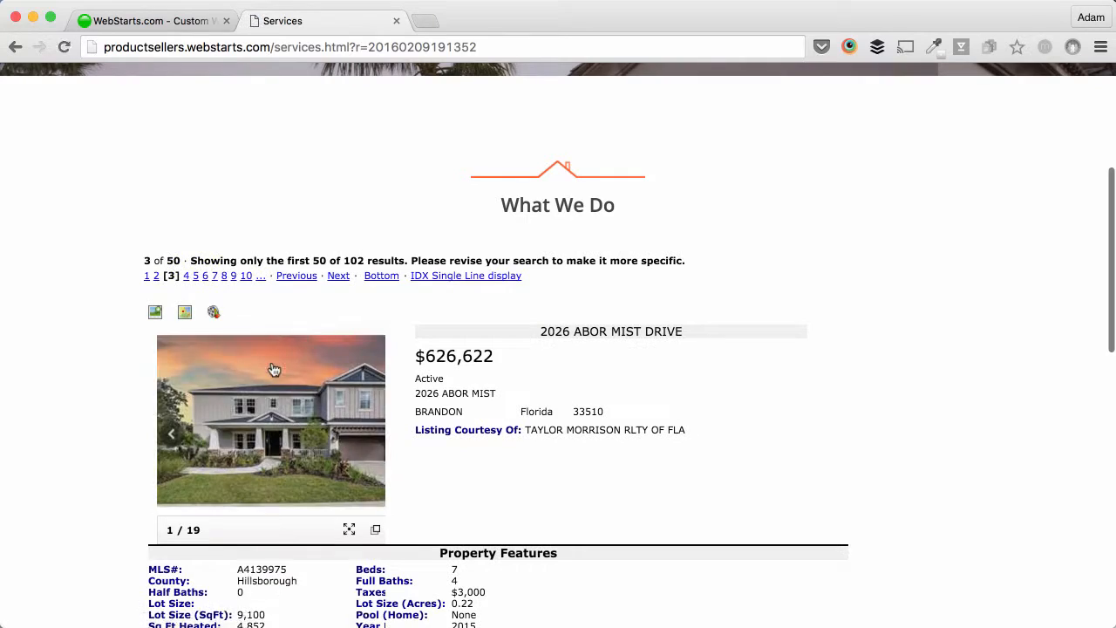
scroll(272, 367, down, 3)
scroll(272, 364, down, 6)
scroll(273, 364, up, 7)
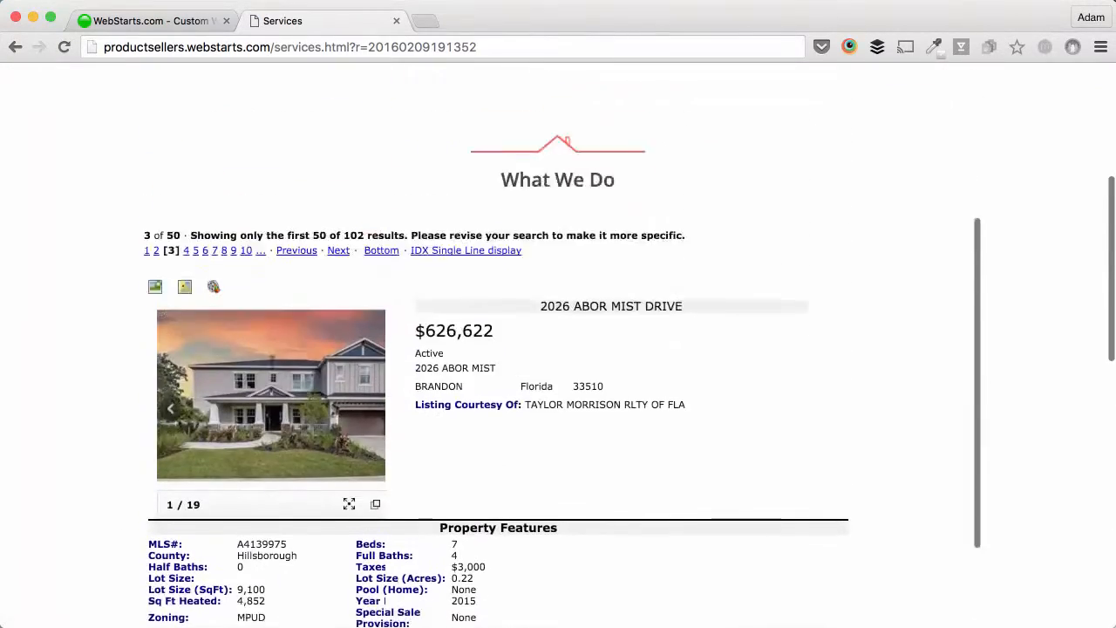
scroll(272, 364, down, 1)
scroll(271, 364, up, 10)
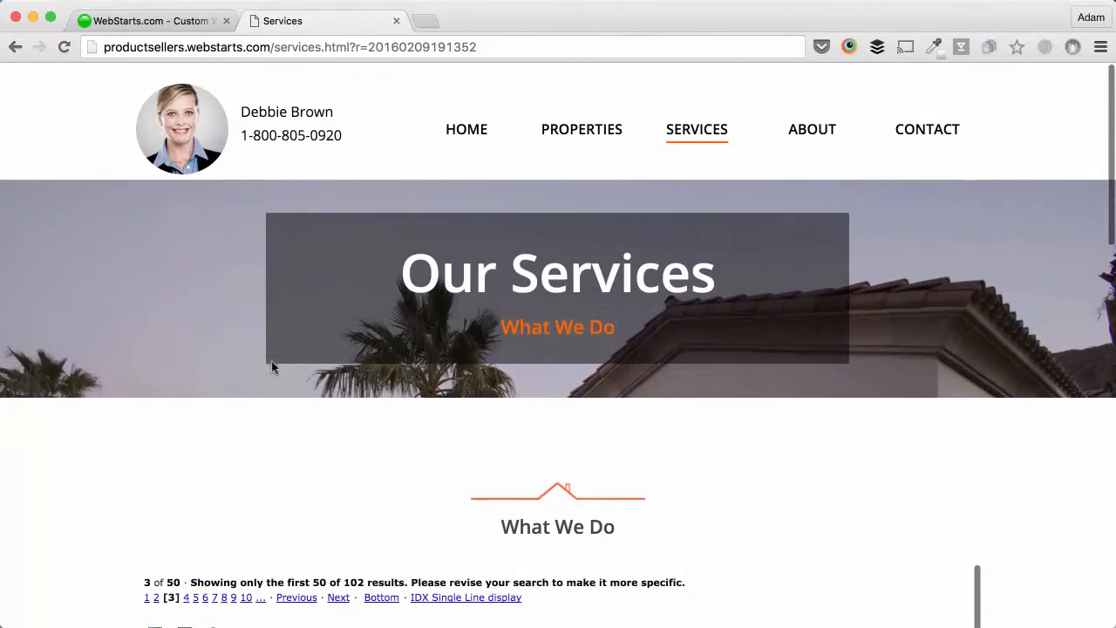